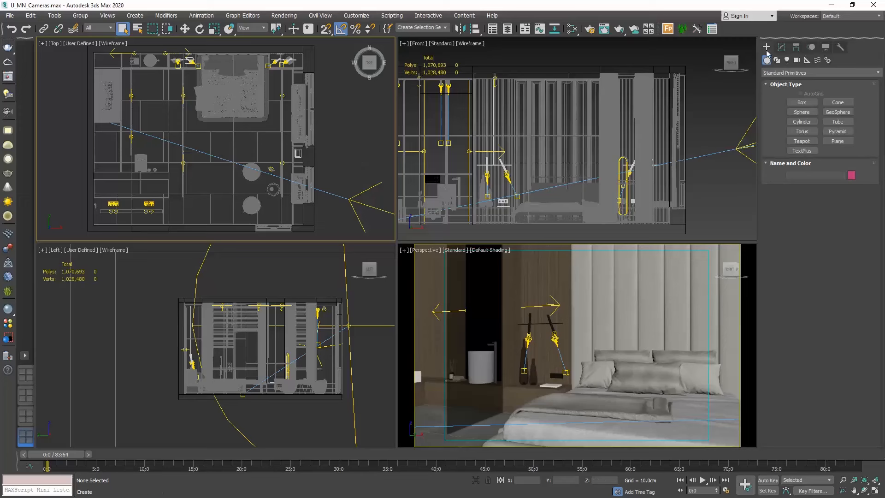
Create a VRay physical camera in the Top view from the wall opposite the bed, aimed at the bed's foot about 305 cm away
{"action": "left_click", "coordinate": [796, 60]}
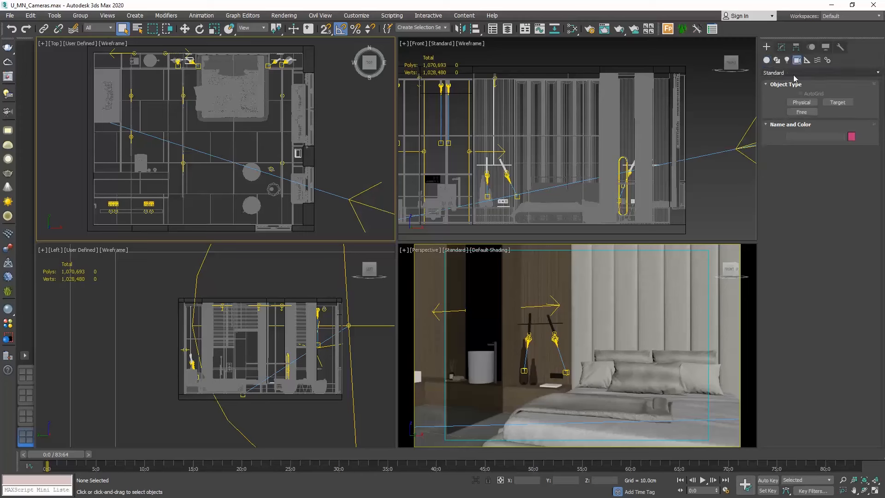
{"action": "left_click", "coordinate": [792, 74]}
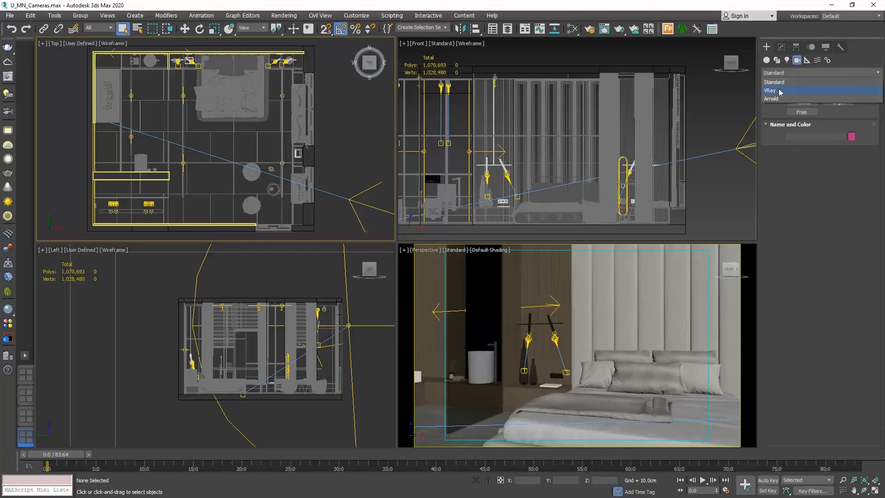
{"action": "left_click", "coordinate": [782, 90]}
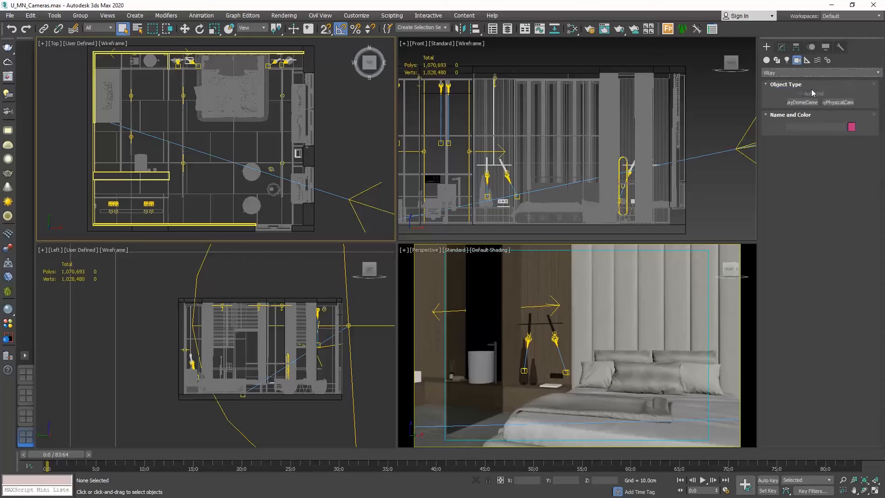
{"action": "left_click", "coordinate": [836, 102]}
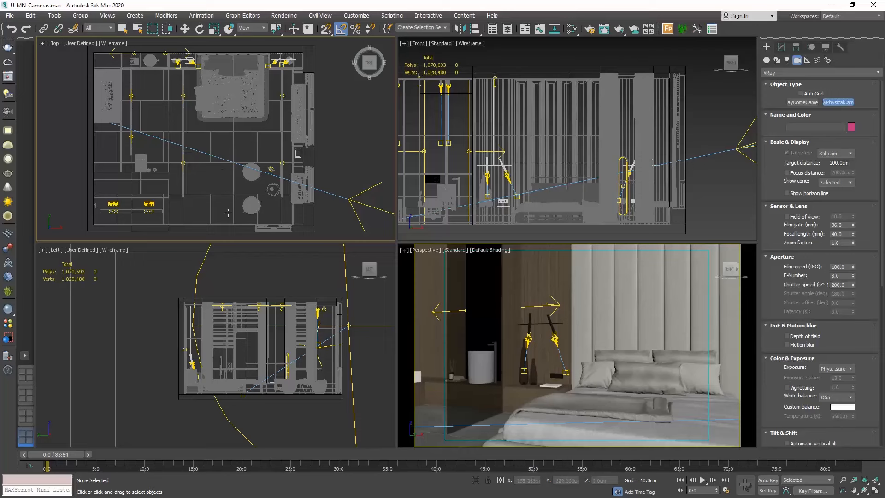
{"action": "left_click_drag", "start_coordinate": [223, 217], "coordinate": [224, 124]}
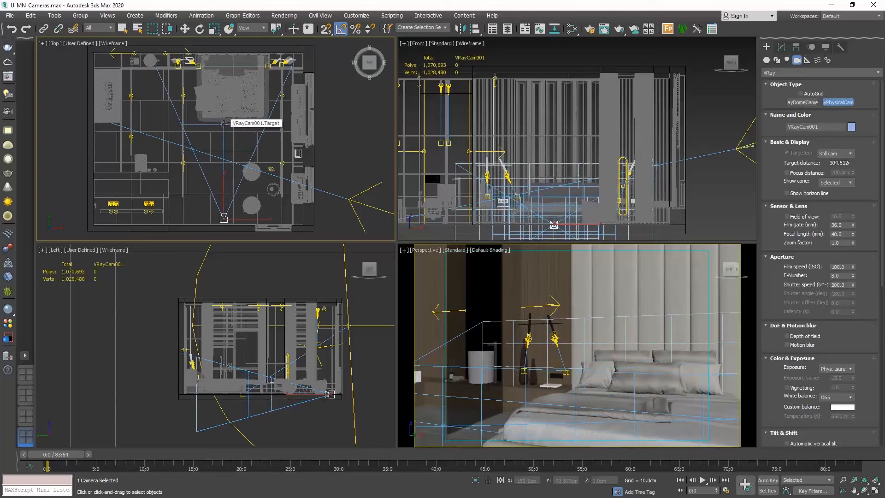
{"action": "left_click", "coordinate": [193, 212]}
{"action": "left_click_drag", "start_coordinate": [196, 217], "coordinate": [207, 170]}
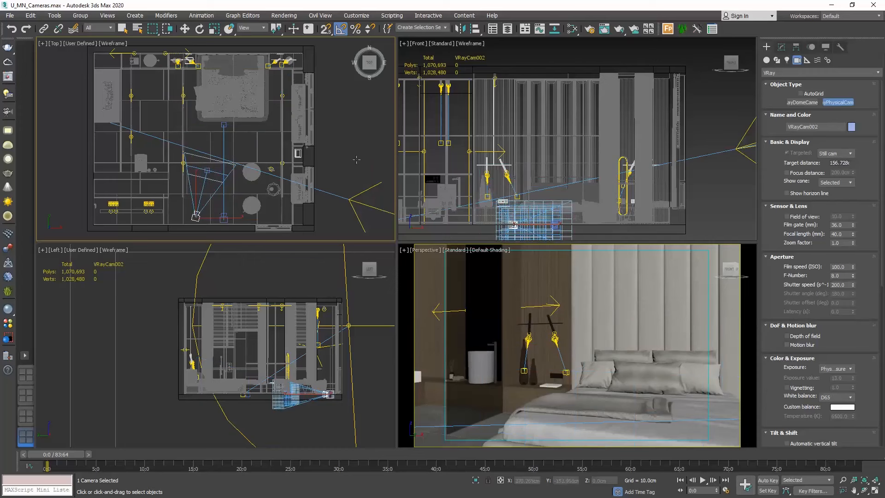
{"action": "left_click", "coordinate": [356, 160]}
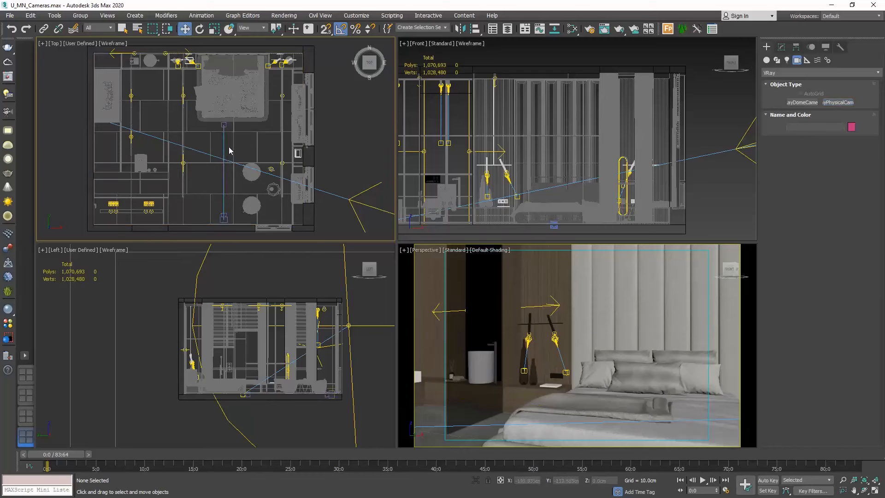
Select the new camera and switch the Perspective viewport to the VRayCam001 view
{"action": "left_click", "coordinate": [225, 217]}
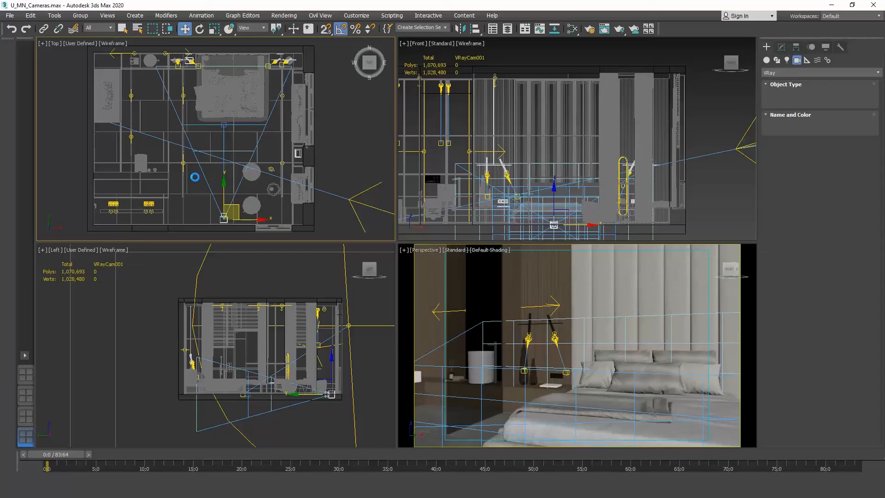
{"action": "right_click", "coordinate": [450, 288]}
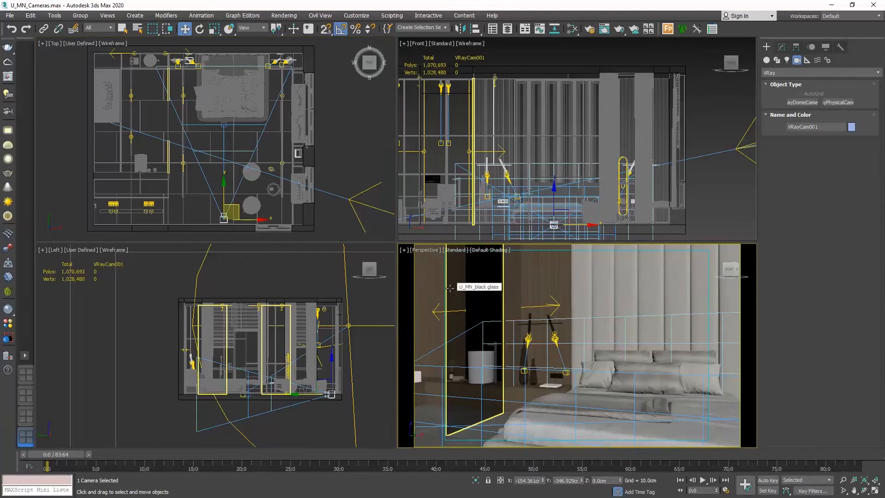
{"action": "left_click", "coordinate": [426, 251]}
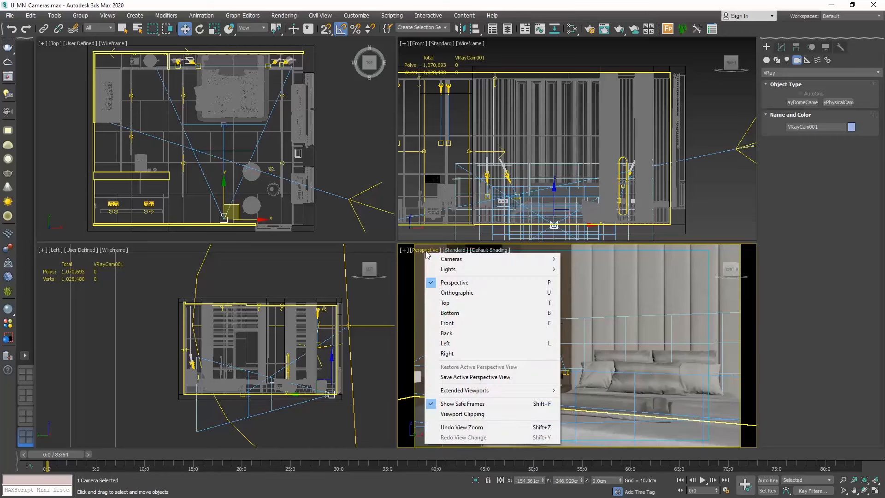
{"action": "mouse_move", "coordinate": [542, 264]}
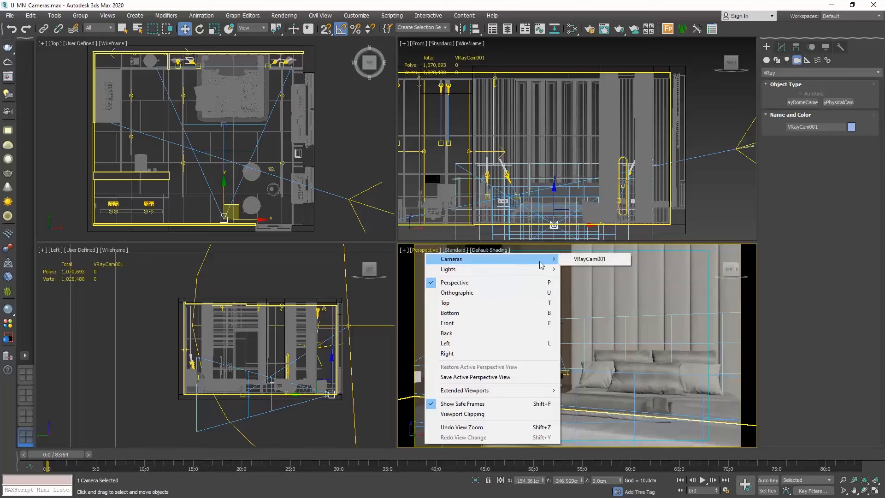
{"action": "left_click", "coordinate": [615, 264]}
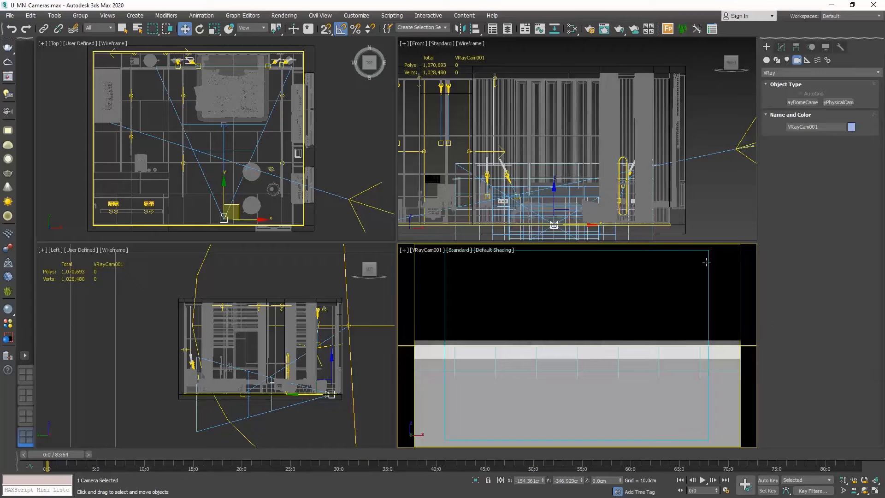
{"action": "right_click", "coordinate": [708, 215]}
{"action": "middle_click_drag", "start_coordinate": [684, 175], "coordinate": [680, 170]}
{"action": "scroll", "coordinate": [570, 210], "scroll_direction": "up", "scroll_amount": 4}
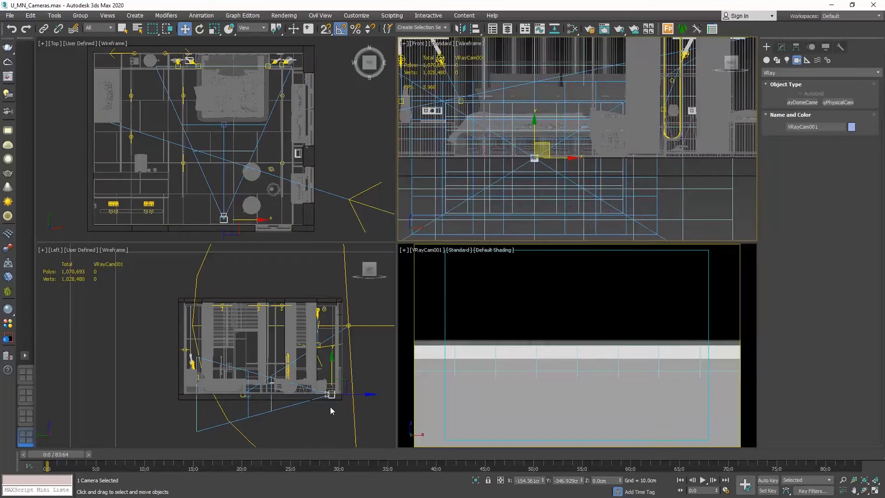
{"action": "middle_click_drag", "start_coordinate": [330, 406], "coordinate": [312, 385]}
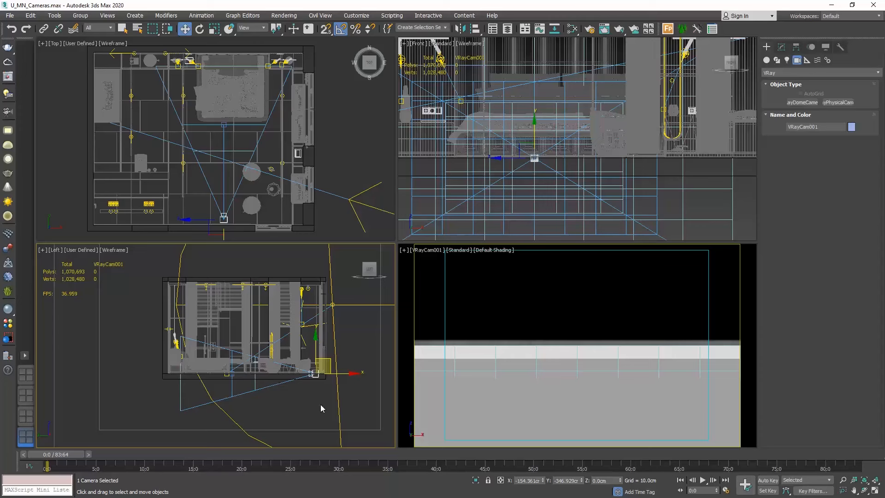
{"action": "right_click", "coordinate": [356, 157]}
{"action": "right_click", "coordinate": [665, 206]}
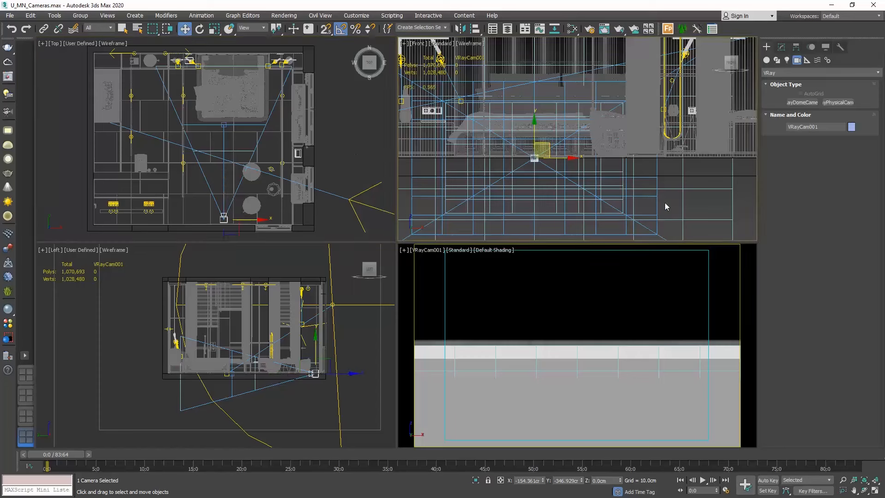
Select VRayCam001 and VRayCam001.Target together by name from the scene object list, and clear the selection
{"action": "left_click", "coordinate": [369, 145]}
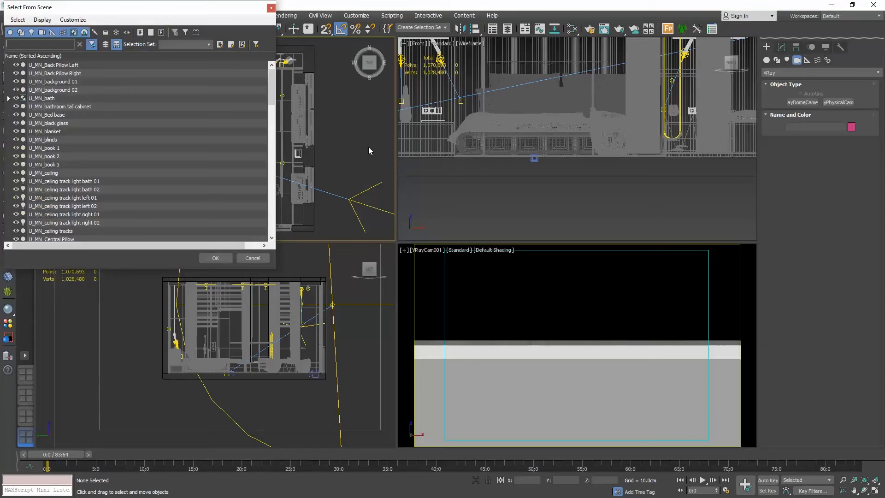
{"action": "left_click_drag", "start_coordinate": [274, 83], "coordinate": [273, 218]}
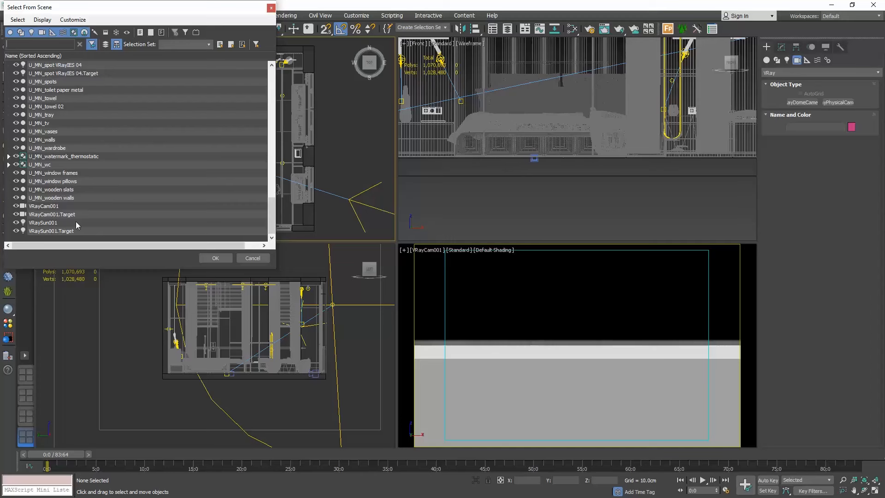
{"action": "left_click", "coordinate": [59, 208]}
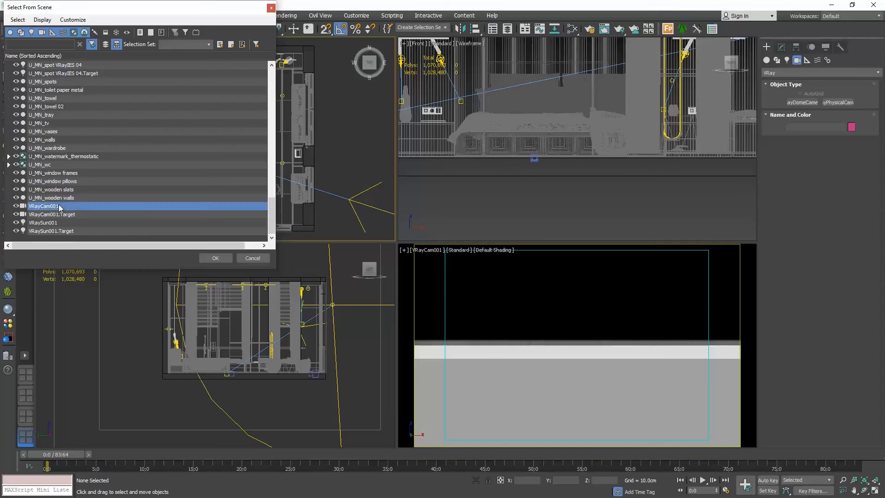
{"action": "left_click", "coordinate": [76, 214]}
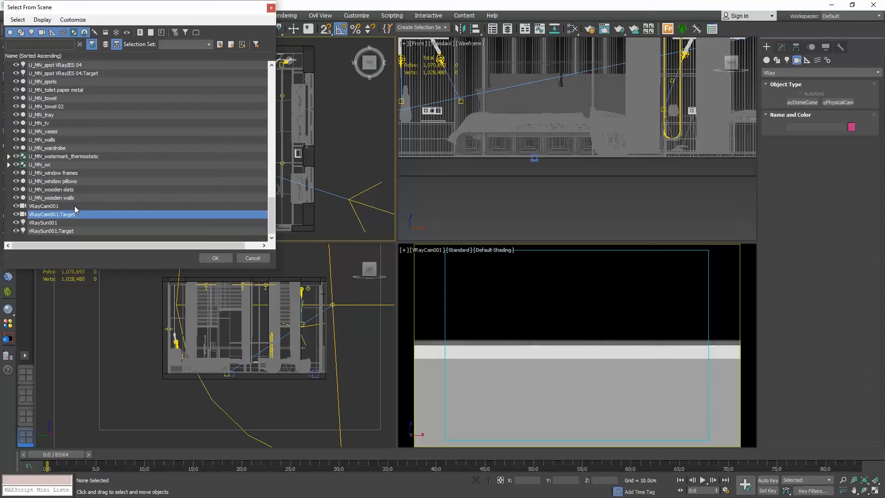
{"action": "left_click", "coordinate": [74, 207], "text": "ctrl"}
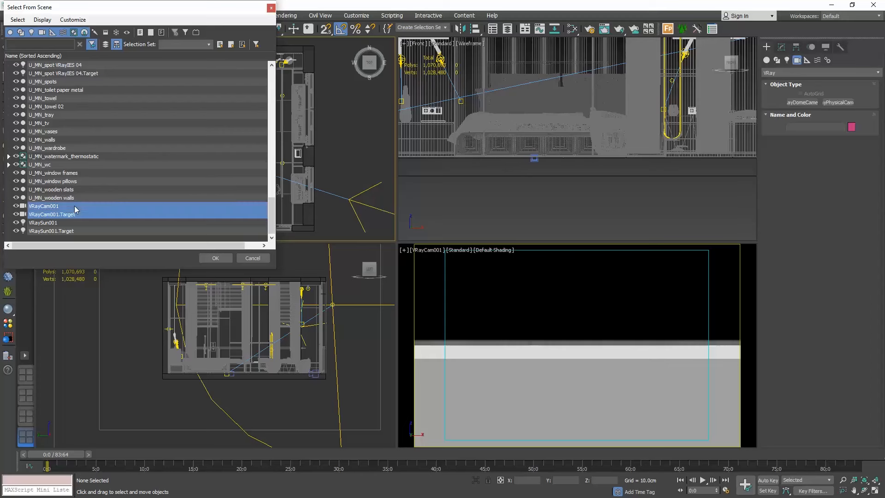
{"action": "left_click", "coordinate": [217, 257]}
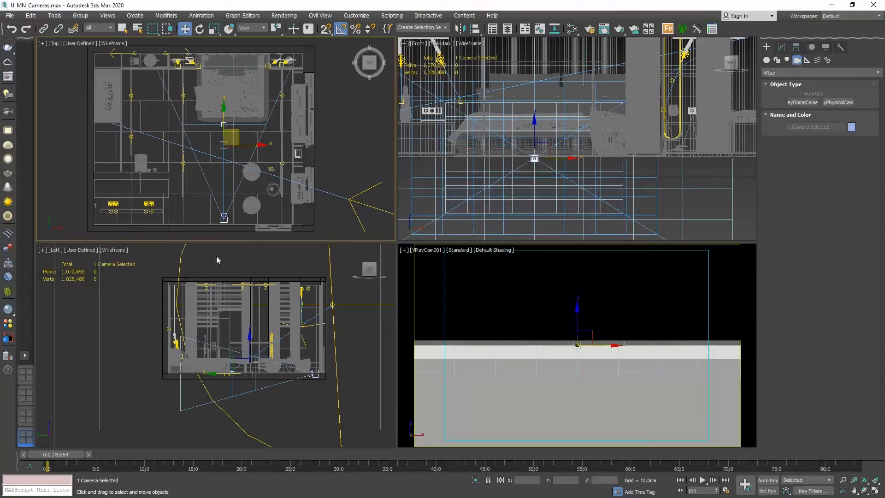
{"action": "left_click", "coordinate": [344, 167]}
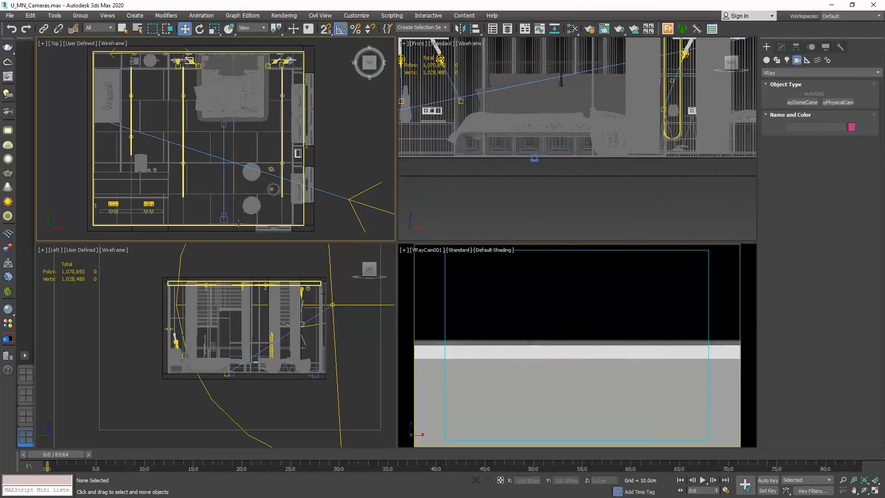
Examine the camera viewport's options for selecting the camera or its target
{"action": "left_click", "coordinate": [432, 270]}
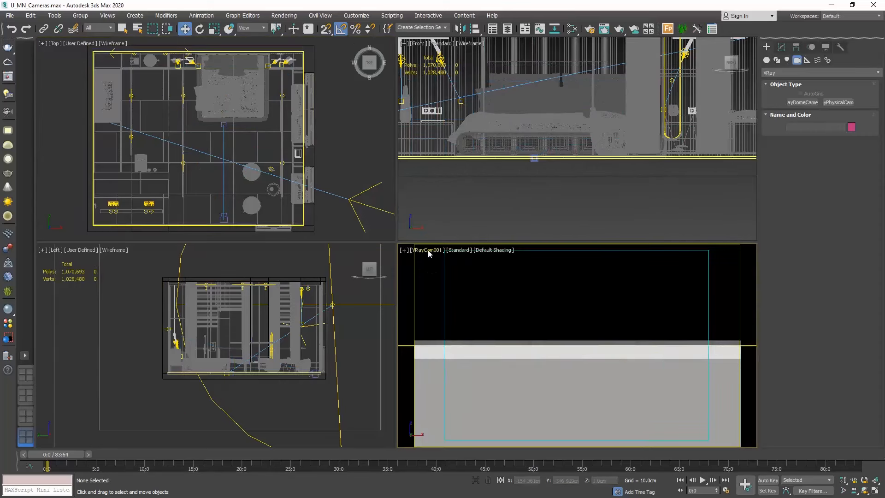
{"action": "left_click", "coordinate": [429, 252]}
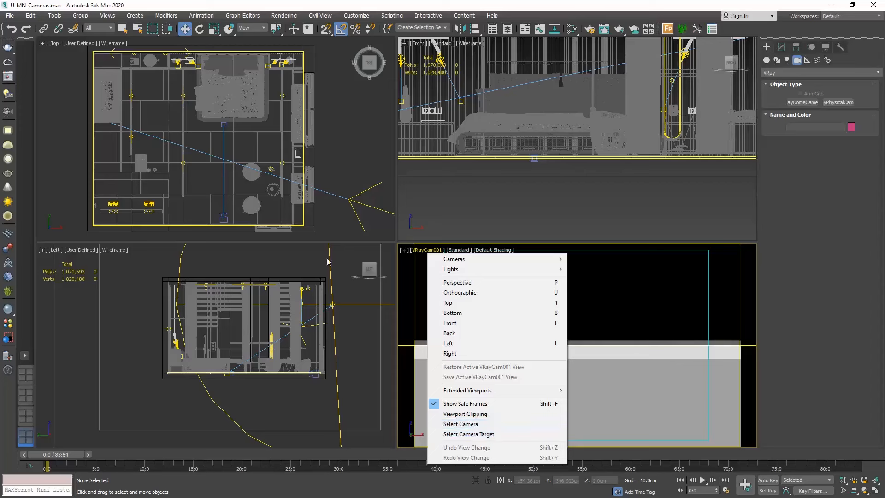
{"action": "left_click", "coordinate": [240, 220]}
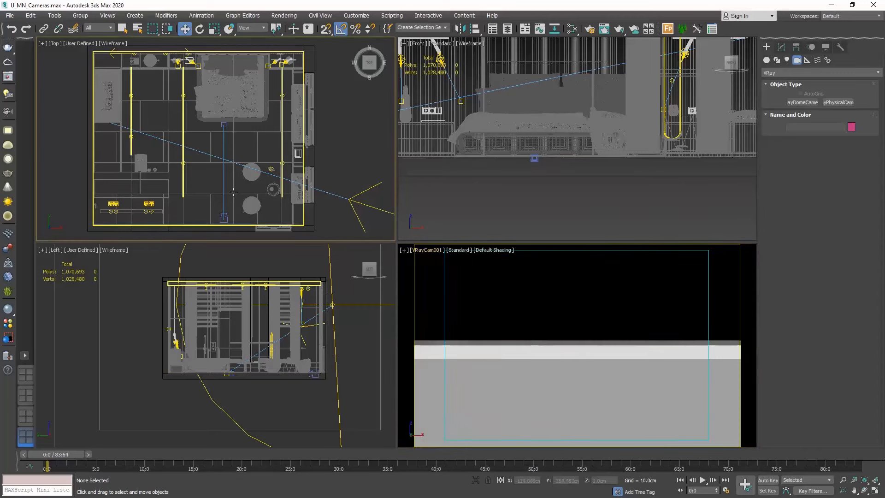
Select the camera and its target together by their connecting line in the Top view, and clear the selection
{"action": "left_click", "coordinate": [223, 218]}
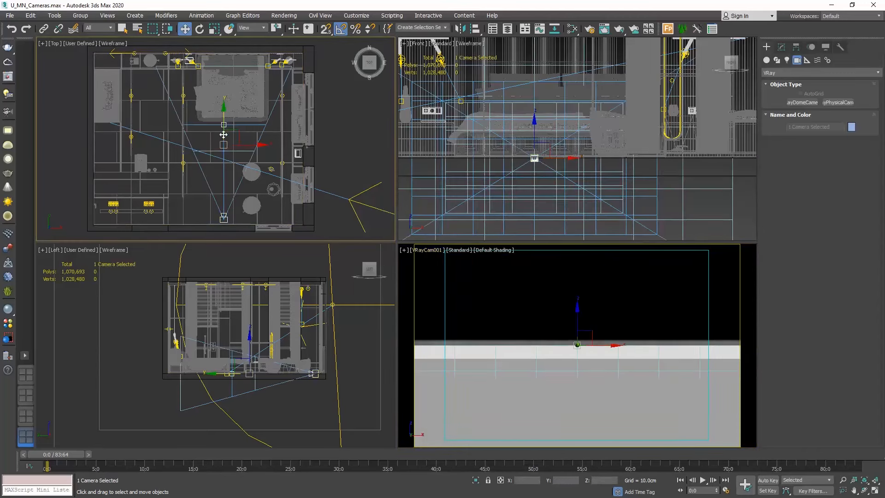
{"action": "left_click", "coordinate": [195, 200]}
{"action": "left_click", "coordinate": [223, 179]}
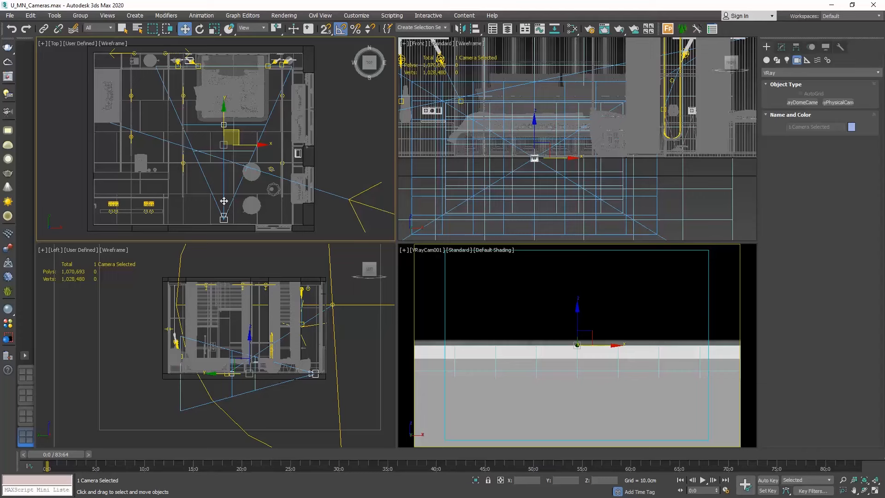
{"action": "left_click", "coordinate": [218, 186]}
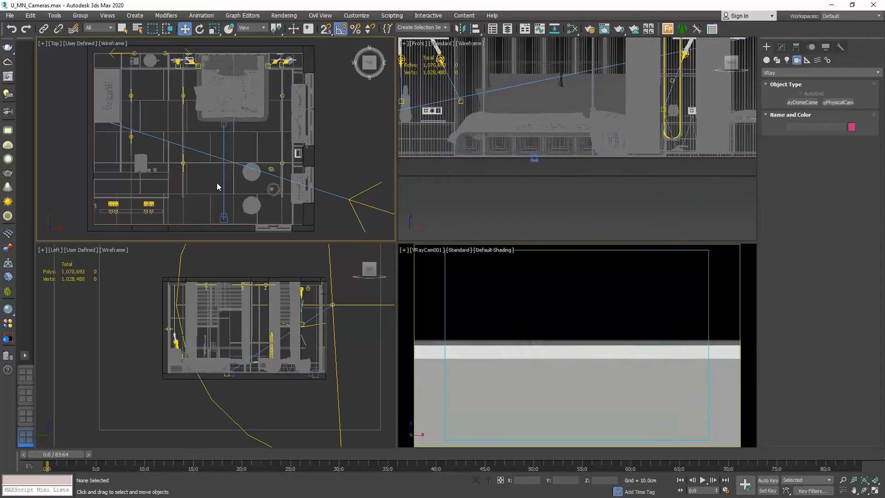
Move the camera target along the Y axis onto the bed in the Top view, to Y about 37.5 cm
{"action": "left_click", "coordinate": [224, 124]}
{"action": "left_click_drag", "start_coordinate": [224, 106], "coordinate": [224, 81]}
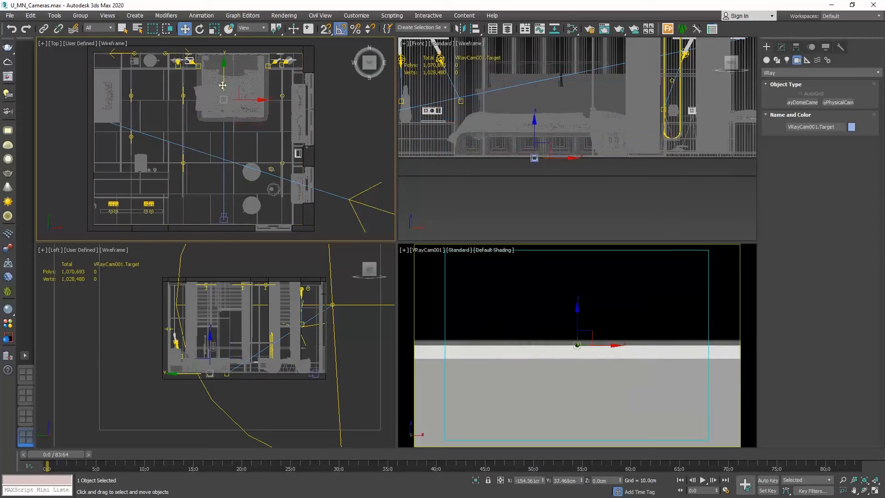
{"action": "left_click", "coordinate": [215, 132]}
Restrict the selection filter to Cameras and test it by selecting the camera target over the bed in the Top view
{"action": "left_click", "coordinate": [220, 99]}
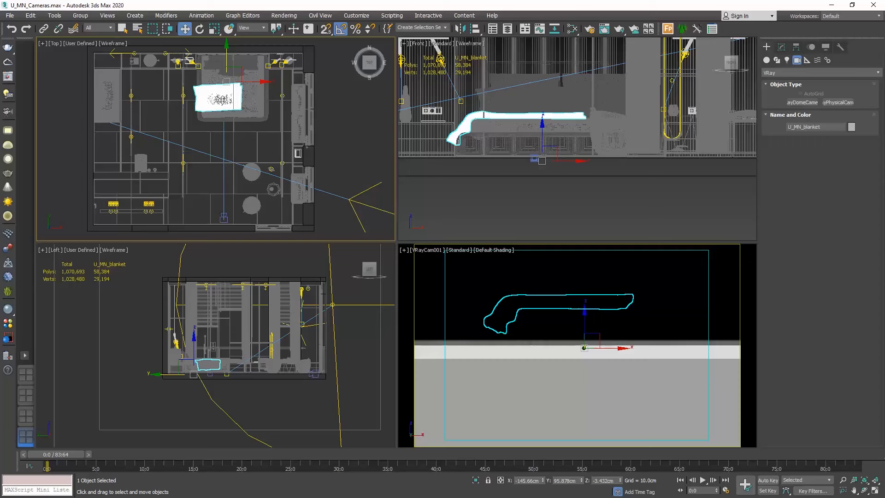
{"action": "left_click", "coordinate": [217, 125]}
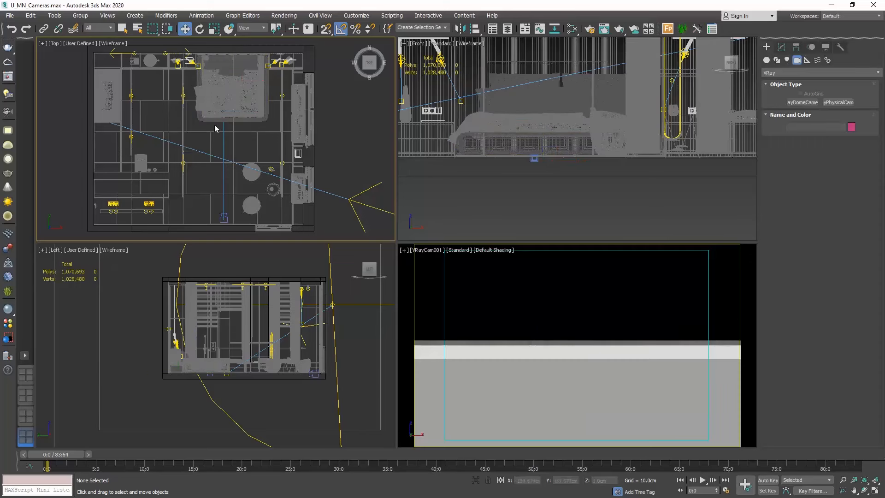
{"action": "left_click", "coordinate": [110, 29]}
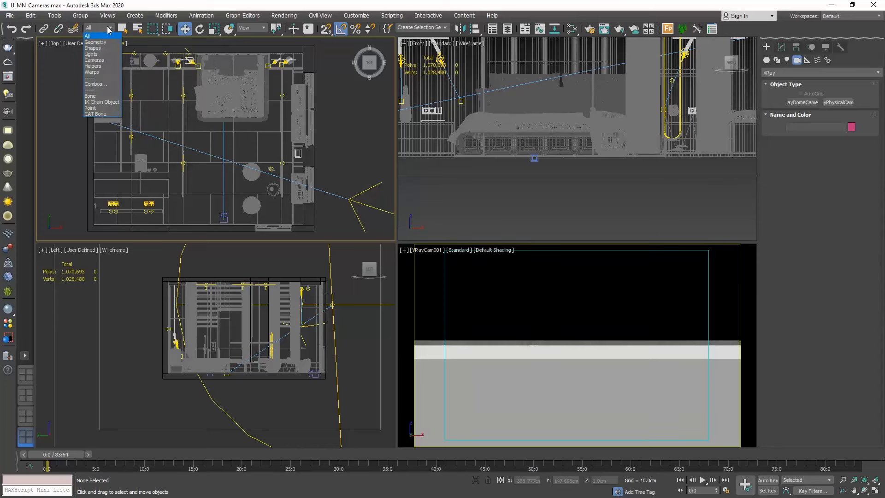
{"action": "left_click", "coordinate": [100, 59]}
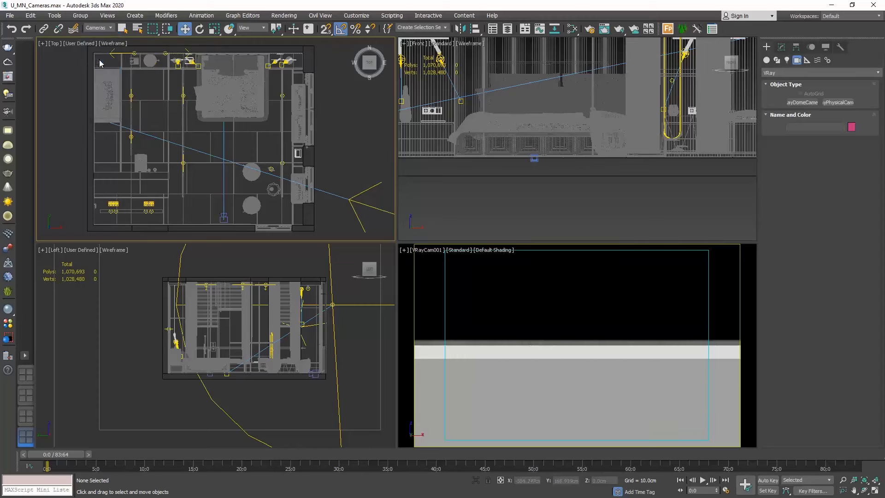
{"action": "left_click", "coordinate": [223, 99]}
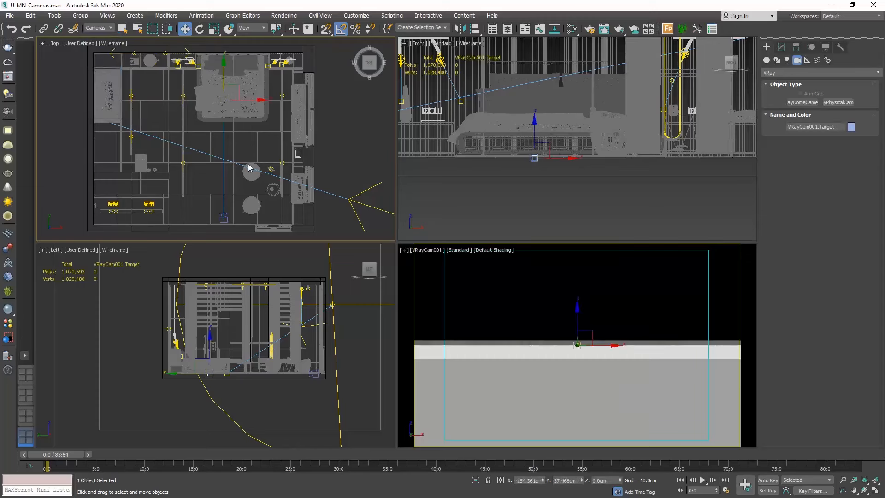
{"action": "left_click", "coordinate": [254, 184]}
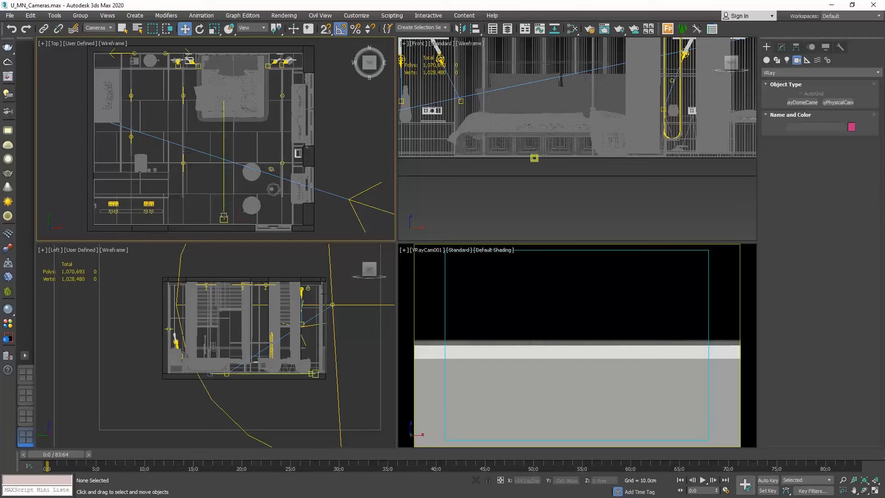
Select the camera target and the camera body individually in the Top view to check which object each handle selects
{"action": "left_click", "coordinate": [224, 99]}
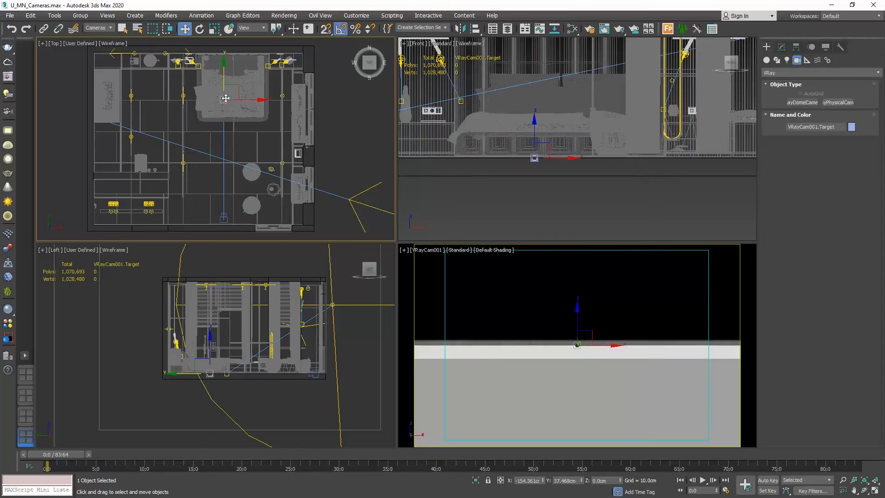
{"action": "left_click", "coordinate": [223, 217]}
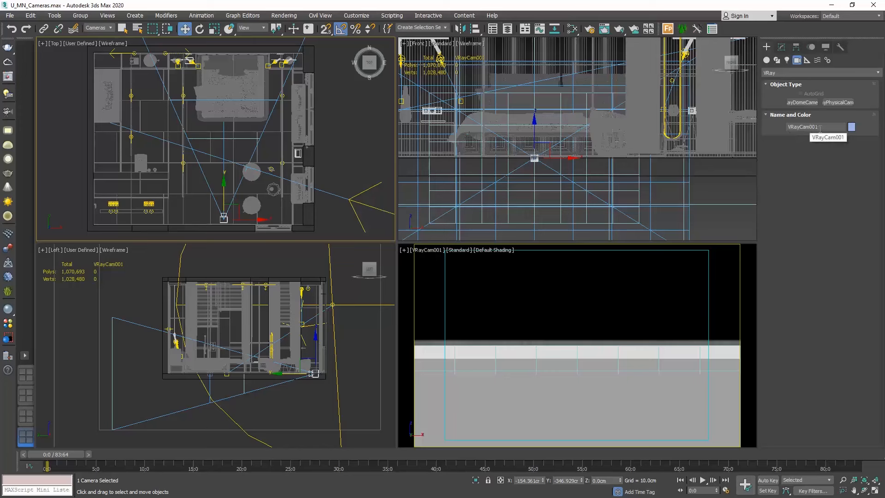
{"action": "left_click", "coordinate": [223, 101]}
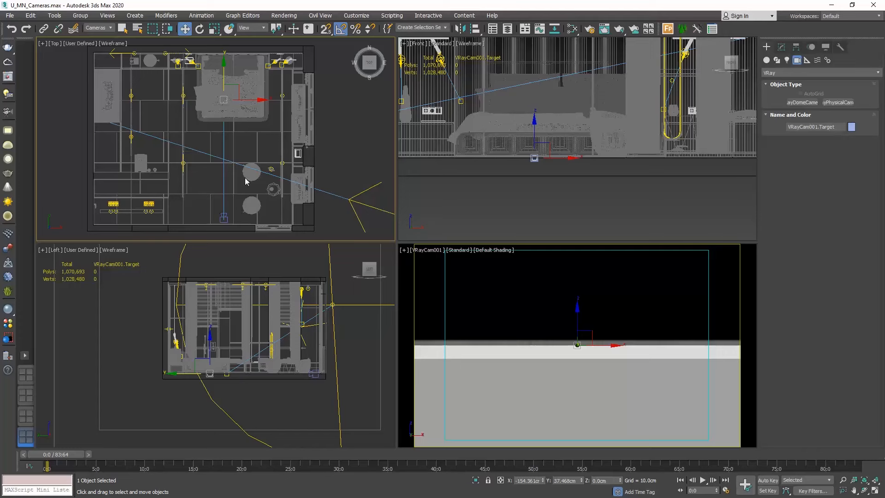
Select the camera and its target together and move them up in the Front view to a height of about 117.5 cm
{"action": "left_click", "coordinate": [224, 171]}
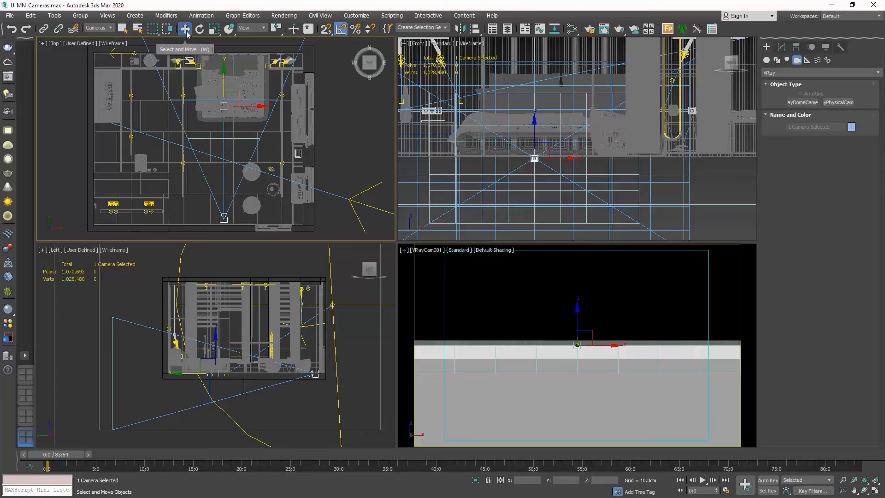
{"action": "key", "text": "w"}
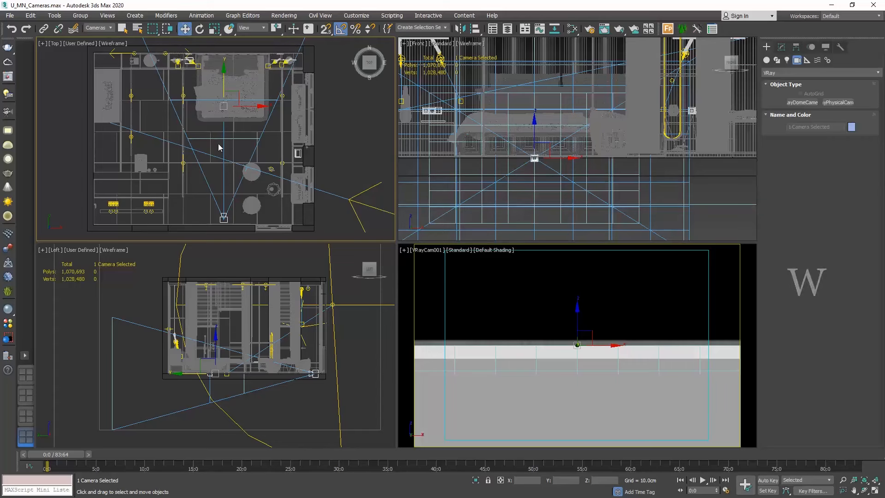
{"action": "right_click", "coordinate": [219, 147]}
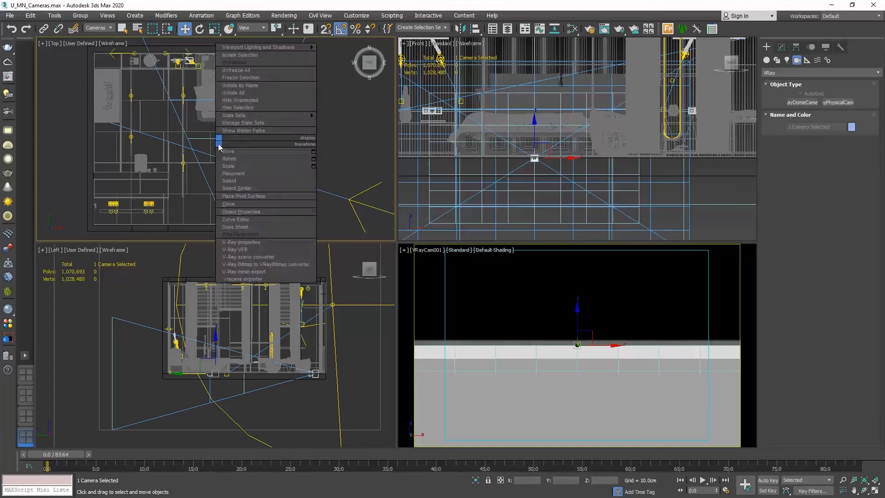
{"action": "left_click", "coordinate": [239, 153]}
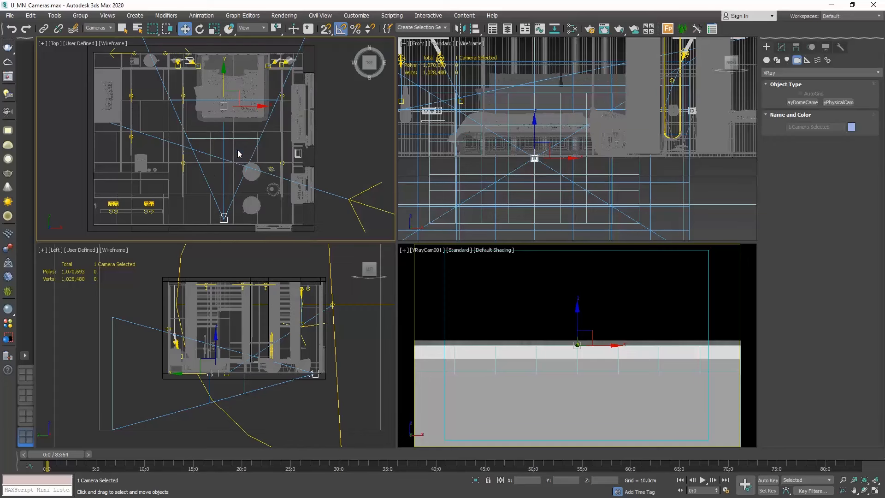
{"action": "right_click", "coordinate": [504, 201]}
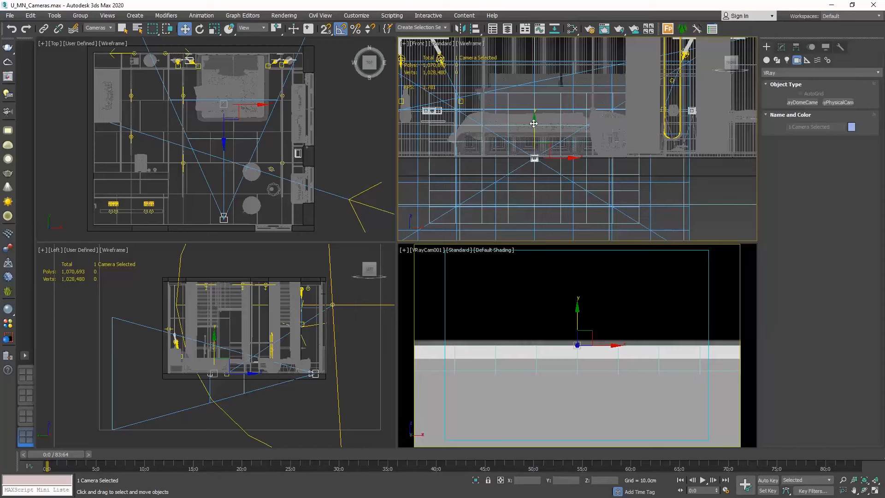
{"action": "left_click_drag", "start_coordinate": [534, 123], "coordinate": [532, 20]}
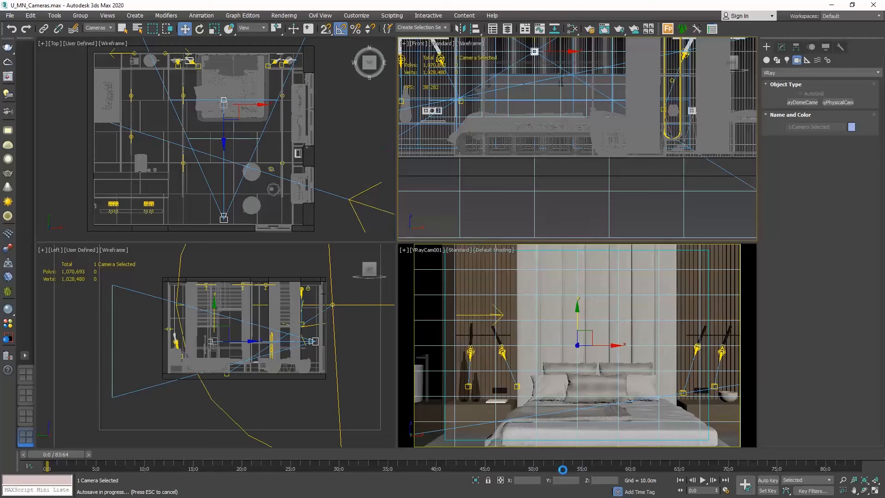
Set the Z position of the camera and of its target to 120 cm each
{"action": "left_click", "coordinate": [232, 220]}
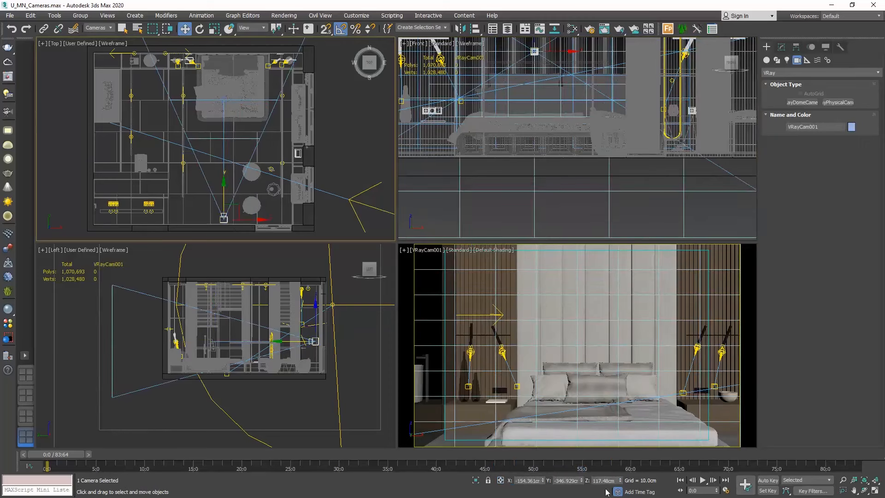
{"action": "left_click", "coordinate": [604, 480]}
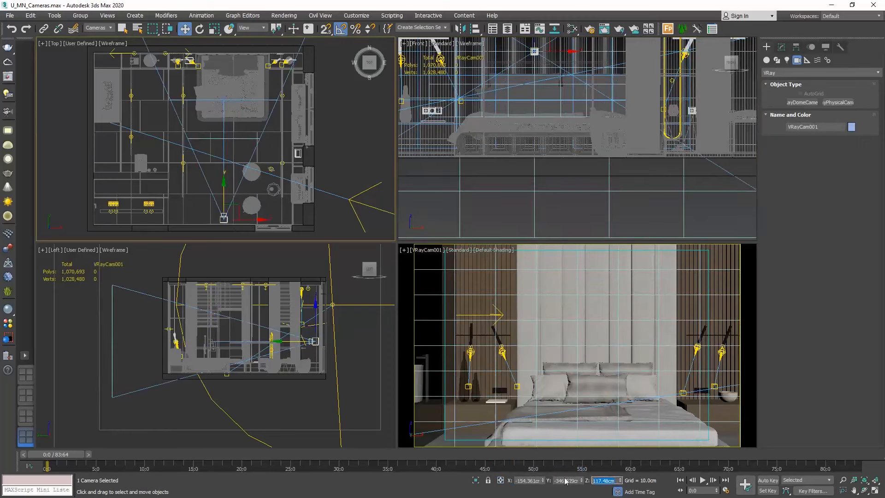
{"action": "type", "text": "120"}
{"action": "key", "text": "Return"}
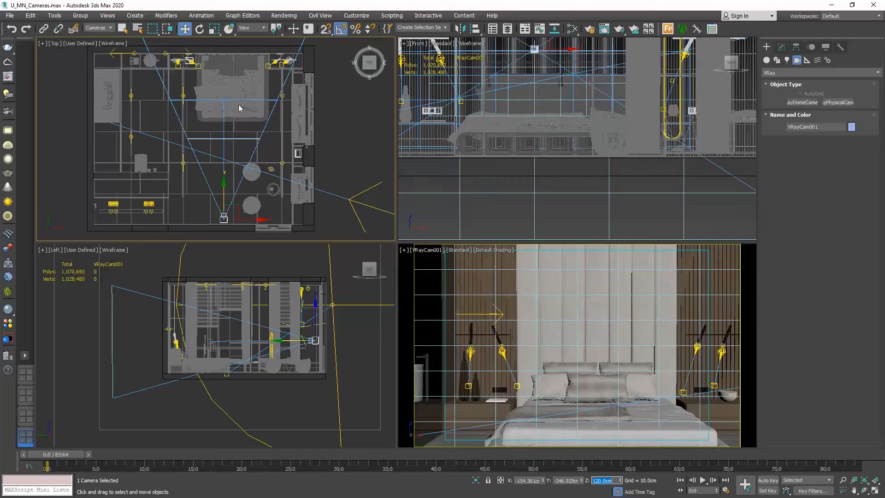
{"action": "left_click", "coordinate": [224, 99]}
{"action": "left_click_drag", "start_coordinate": [616, 480], "coordinate": [551, 481]}
{"action": "type", "text": "120"}
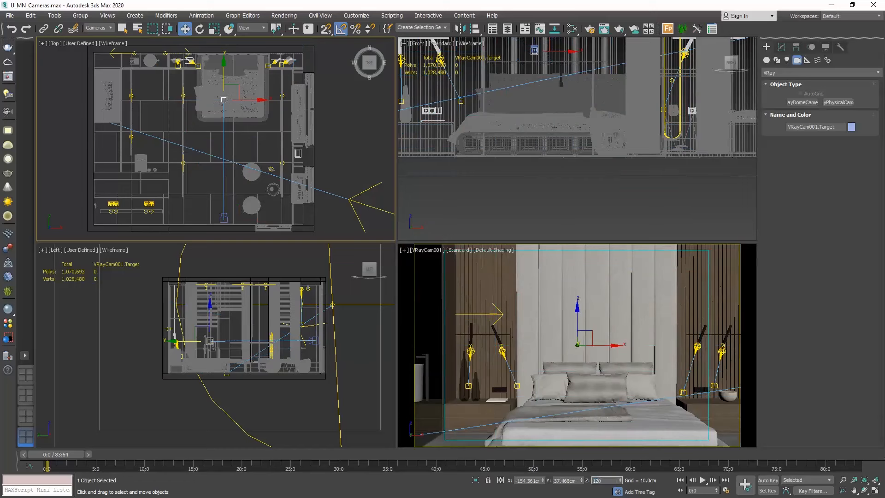
{"action": "key", "text": "Return"}
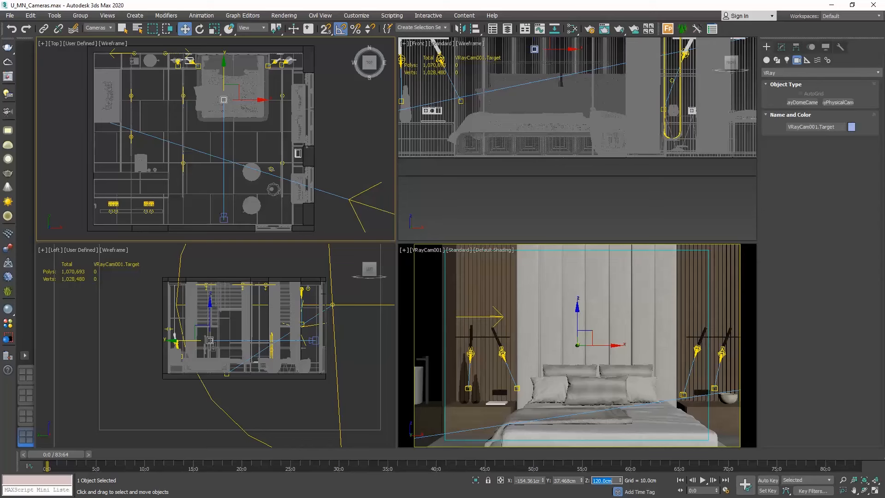
Replace the existing camera with a new VRay physical camera in the Top view, aimed at the bed's foot, target distance about 316 cm
{"action": "left_click", "coordinate": [427, 250]}
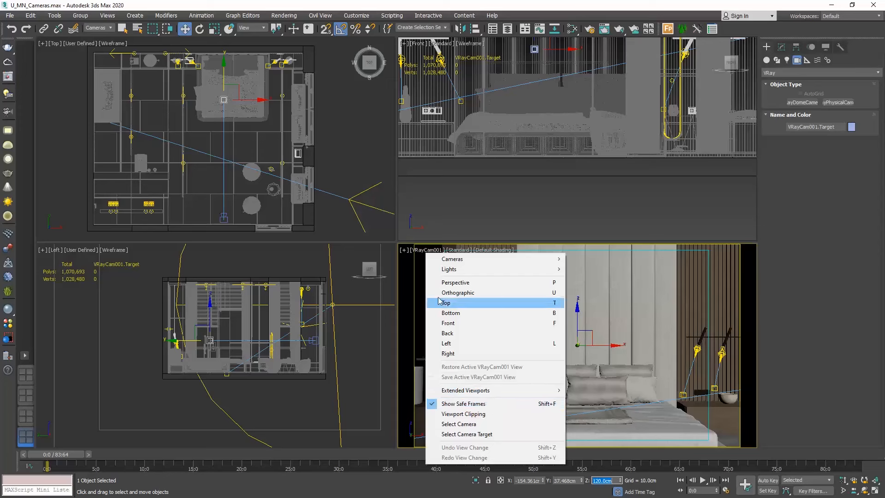
{"action": "left_click", "coordinate": [704, 396]}
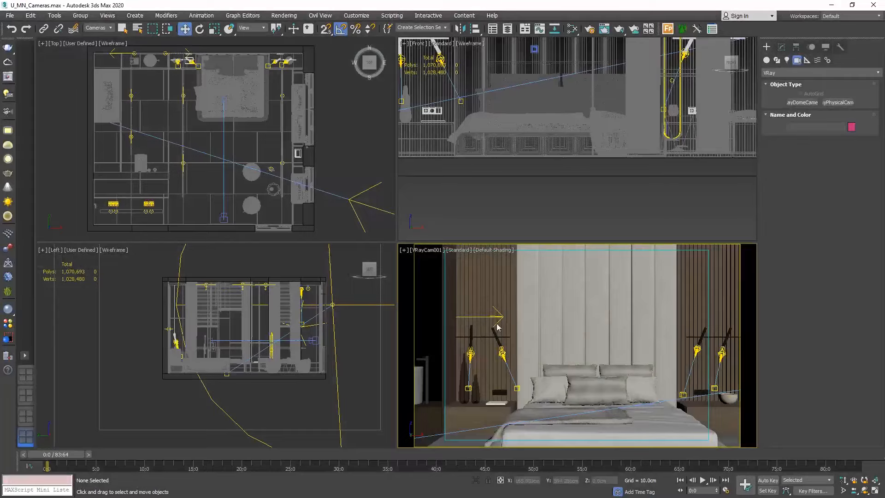
{"action": "left_click", "coordinate": [170, 184]}
{"action": "left_click", "coordinate": [837, 102]}
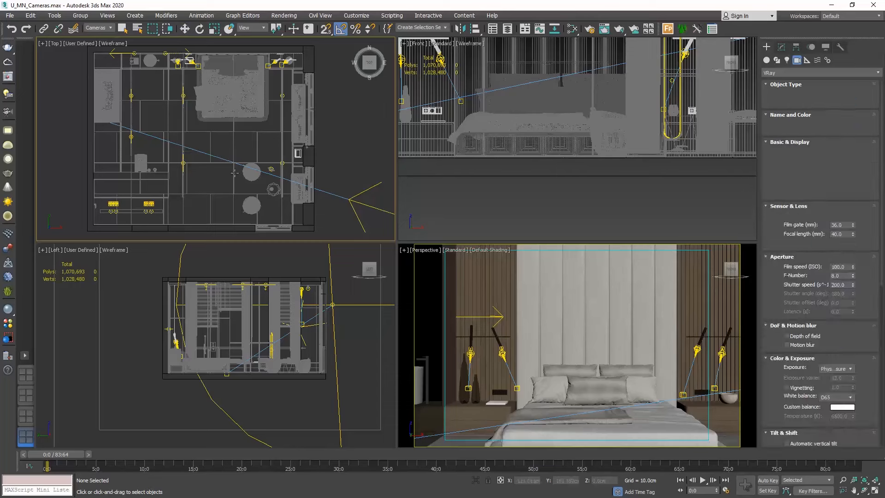
{"action": "left_click_drag", "start_coordinate": [229, 221], "coordinate": [229, 123]}
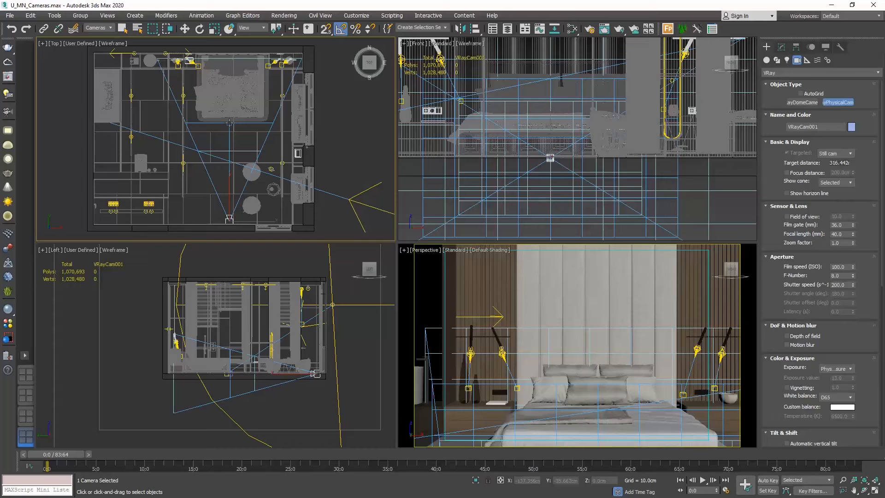
Show the new camera's view in the Perspective viewport
{"action": "right_click", "coordinate": [435, 279]}
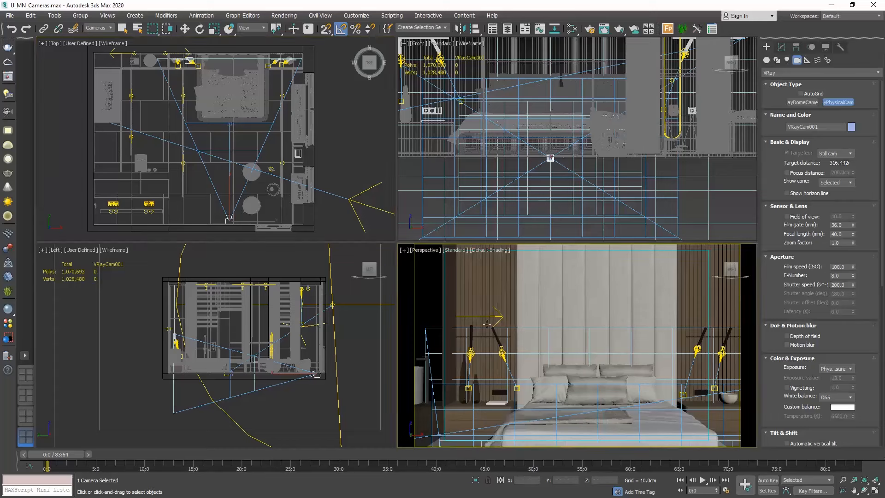
{"action": "left_click", "coordinate": [432, 254]}
{"action": "mouse_move", "coordinate": [550, 260]}
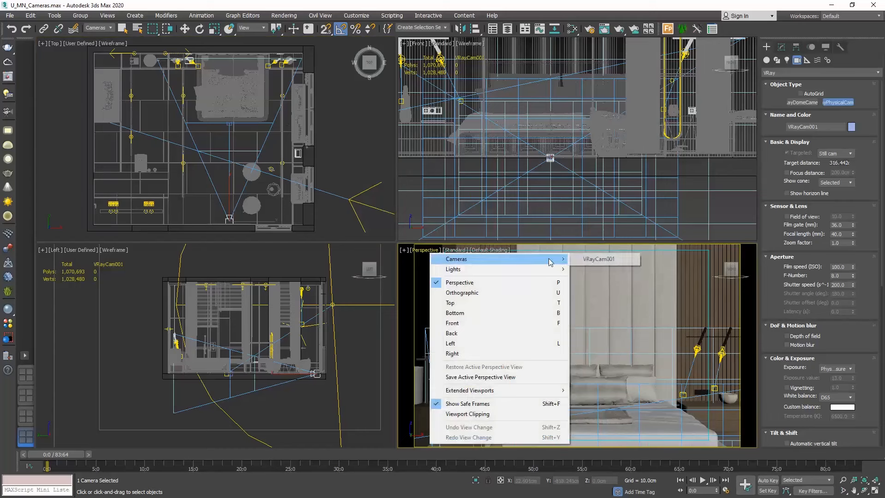
{"action": "left_click", "coordinate": [589, 258]}
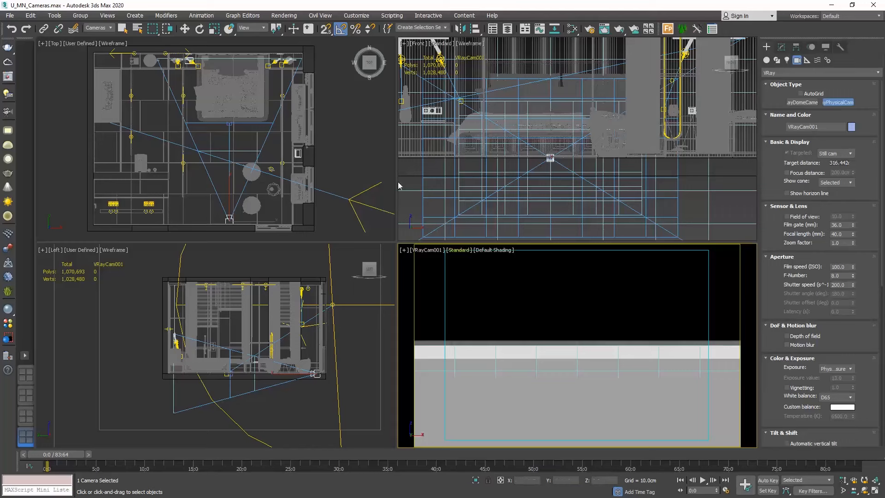
Truck the camera upward in its own view to frame the bed and headboard, at a height of about 100 cm
{"action": "left_click", "coordinate": [375, 158]}
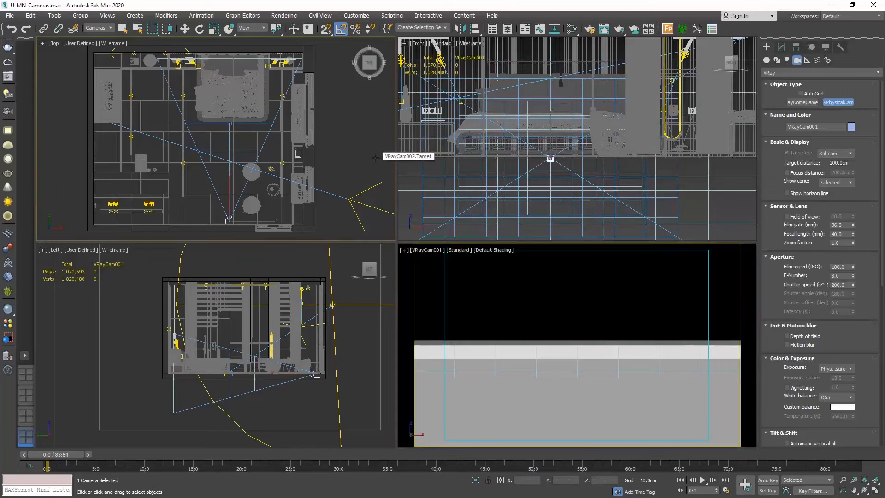
{"action": "left_click", "coordinate": [444, 278]}
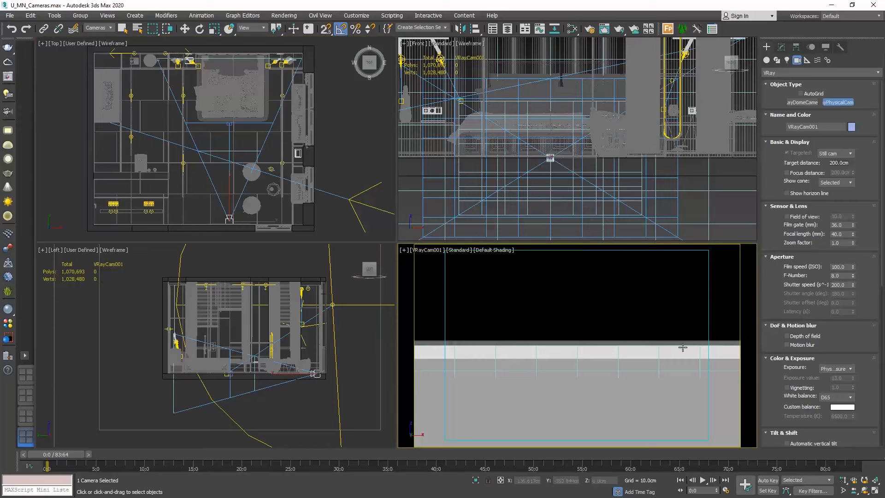
{"action": "left_click", "coordinate": [854, 491]}
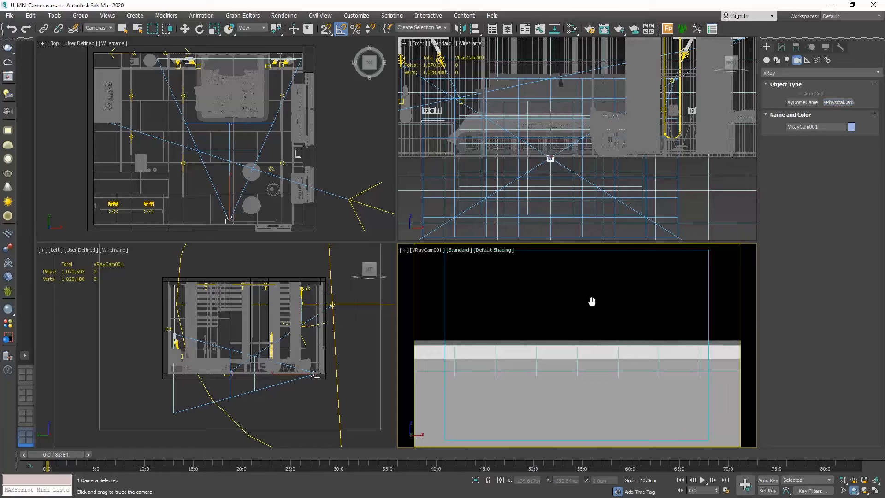
{"action": "left_click_drag", "start_coordinate": [586, 300], "coordinate": [590, 335]}
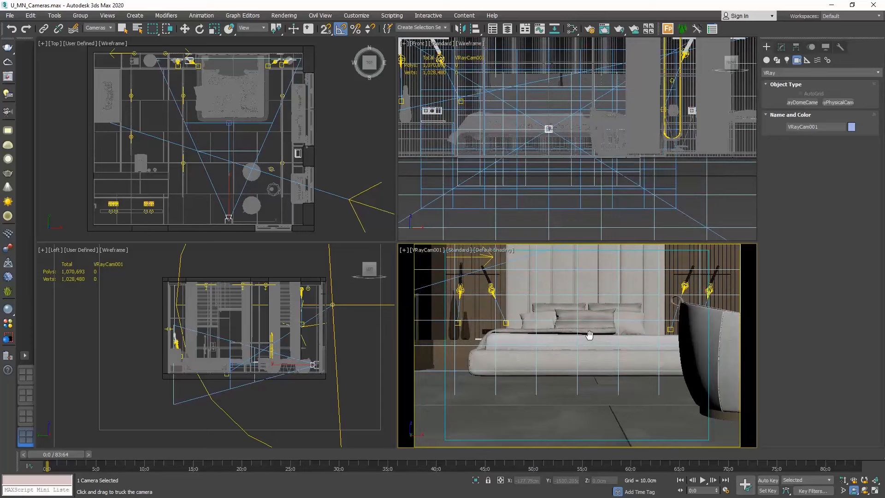
{"action": "left_click_drag", "start_coordinate": [589, 335], "coordinate": [582, 415]}
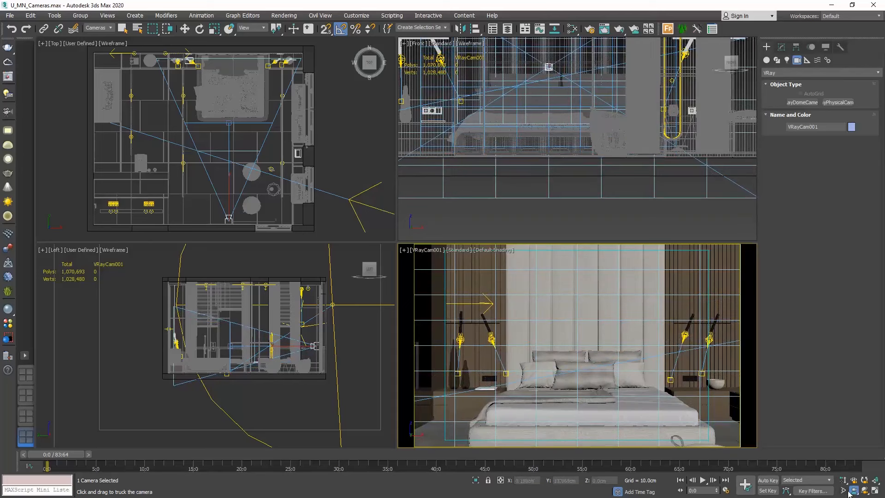
Dolly the camera slightly to Y about -356 cm and check the framing in the maximized camera view
{"action": "left_click_drag", "start_coordinate": [855, 492], "coordinate": [855, 463]}
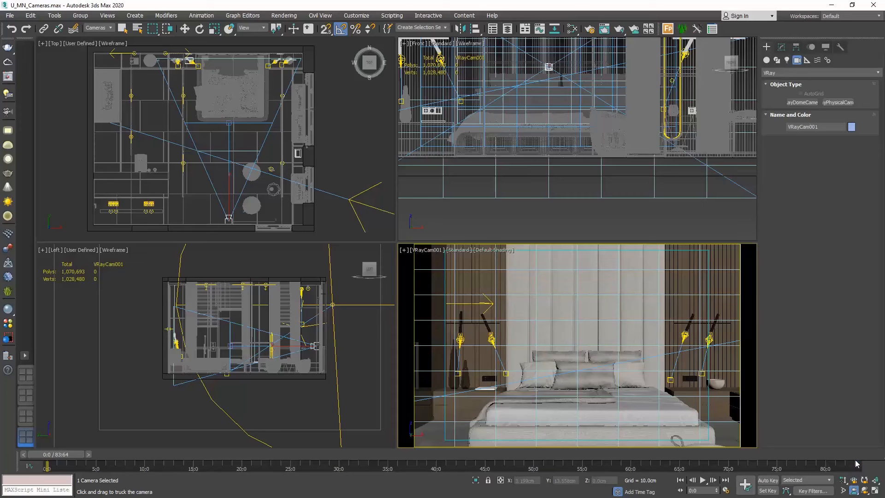
{"action": "left_click", "coordinate": [844, 482]}
{"action": "mouse_move", "coordinate": [559, 393]}
{"action": "left_mouse_down"}
{"action": "mouse_move", "coordinate": [566, 383]}
{"action": "mouse_move", "coordinate": [565, 397]}
{"action": "left_mouse_up"}
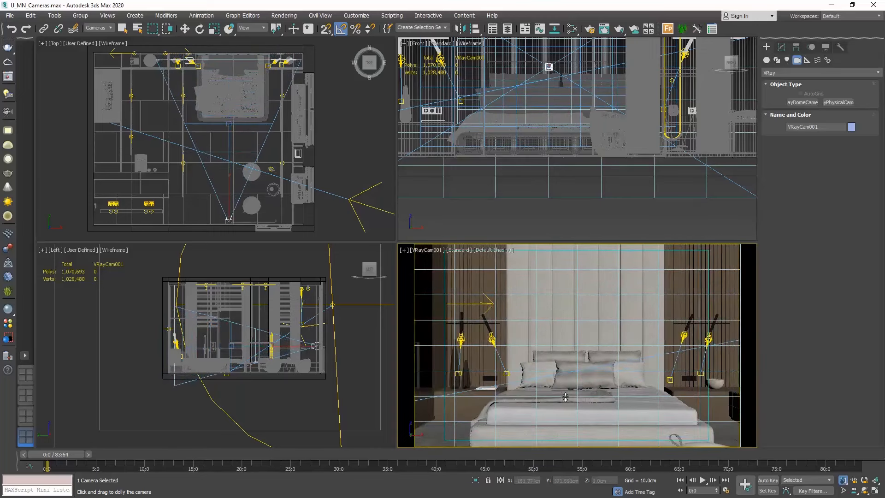
{"action": "left_click", "coordinate": [846, 481]}
{"action": "left_click", "coordinate": [848, 484]}
{"action": "left_click", "coordinate": [876, 491]}
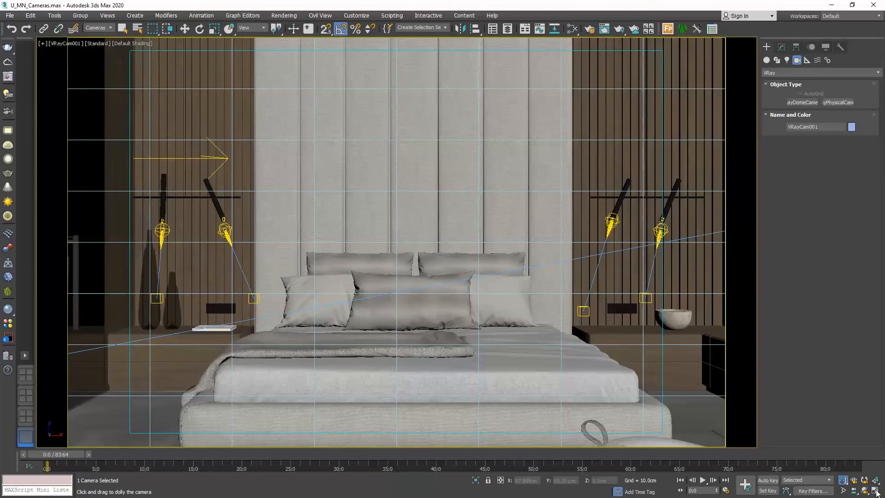
{"action": "left_click", "coordinate": [877, 491]}
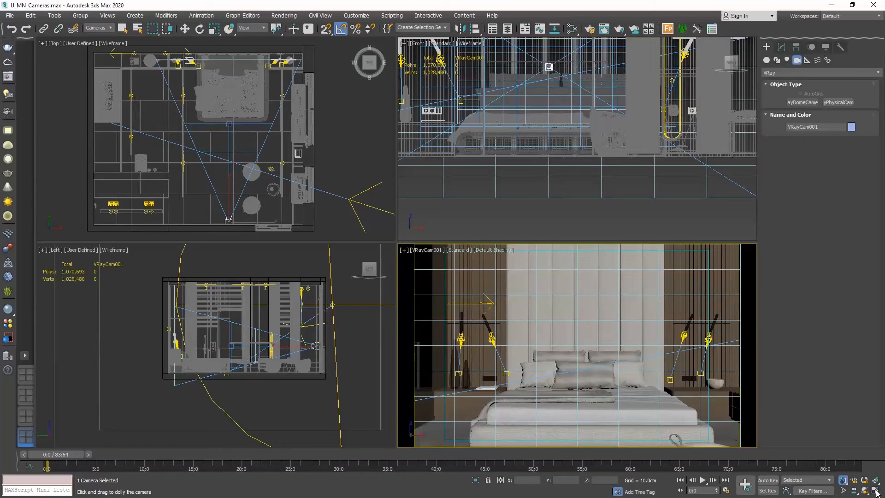
Set the selection filter to All and zoom the Top, Front and Left views to the pouf nearest the camera
{"action": "left_click", "coordinate": [109, 27]}
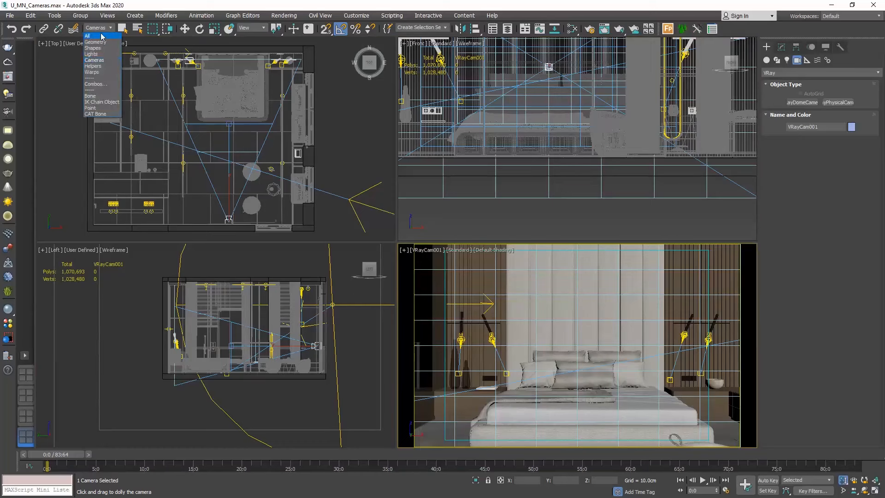
{"action": "left_click", "coordinate": [102, 37]}
{"action": "left_click", "coordinate": [184, 29]}
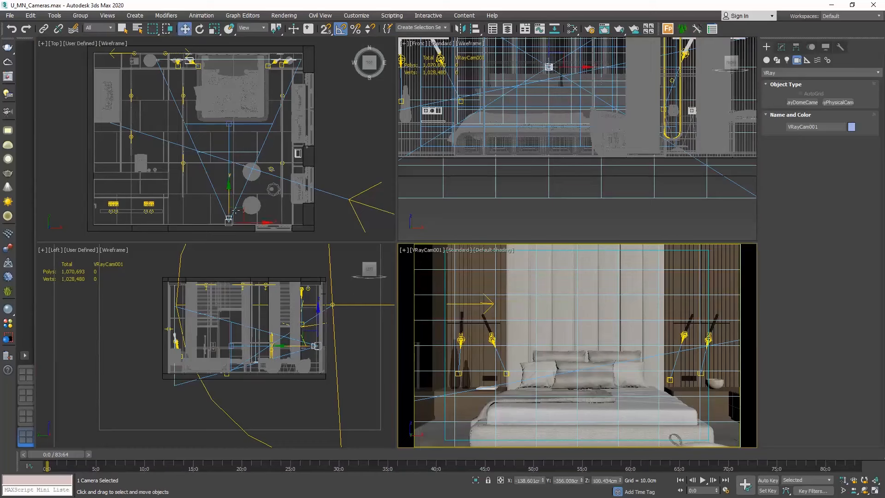
{"action": "left_click", "coordinate": [250, 204]}
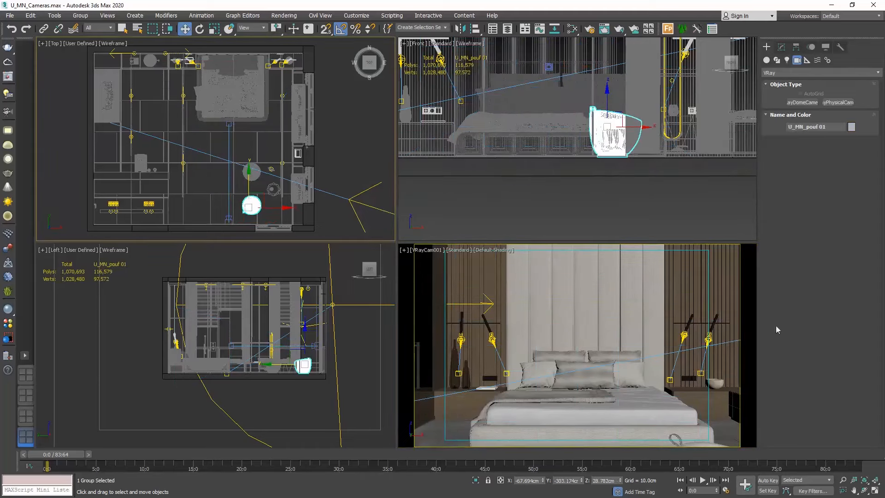
{"action": "left_click", "coordinate": [875, 481]}
{"action": "left_click", "coordinate": [875, 481]}
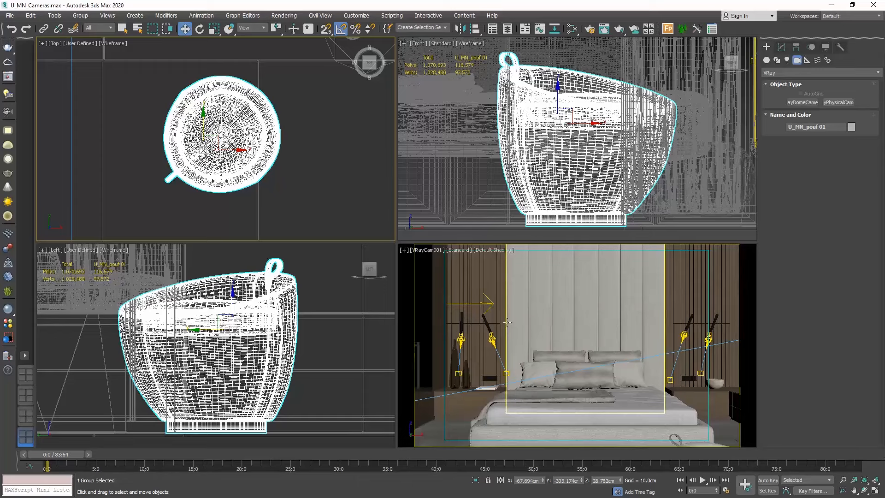
Select the VRay camera near the back wall in the Top view
{"action": "left_click", "coordinate": [335, 173]}
{"action": "scroll", "coordinate": [326, 134], "scroll_direction": "down", "scroll_amount": 4}
{"action": "scroll", "coordinate": [325, 129], "scroll_direction": "down", "scroll_amount": 3}
{"action": "scroll", "coordinate": [309, 126], "scroll_direction": "up", "scroll_amount": 4}
{"action": "left_click", "coordinate": [277, 132]}
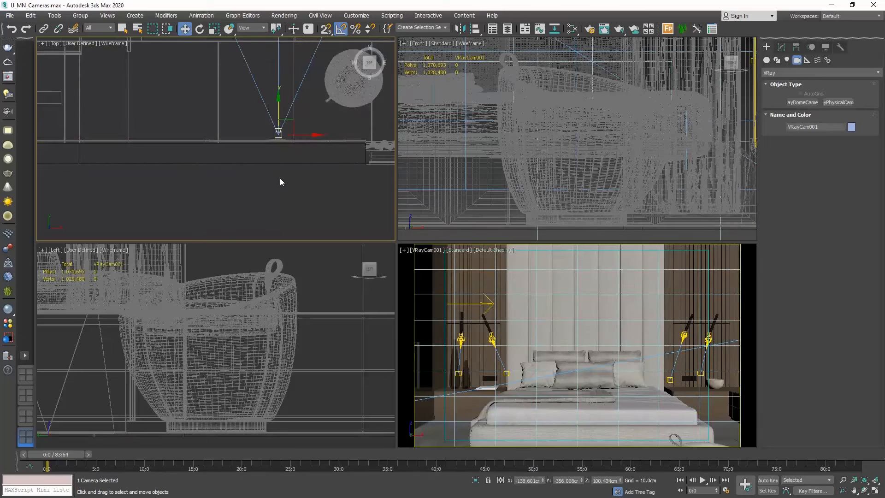
Try focal lengths of 30 and 20 mm on the VRay camera, and settle on 28 mm
{"action": "scroll", "coordinate": [280, 182], "scroll_direction": "down", "scroll_amount": 5}
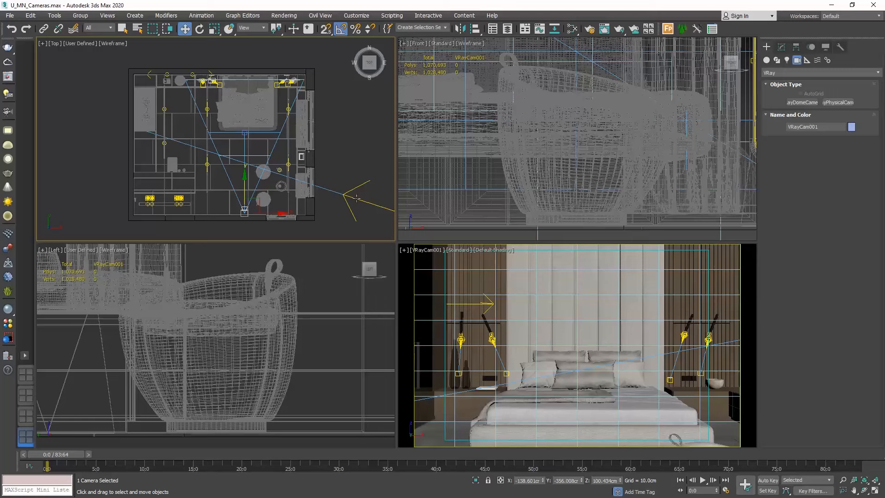
{"action": "left_click", "coordinate": [781, 47]}
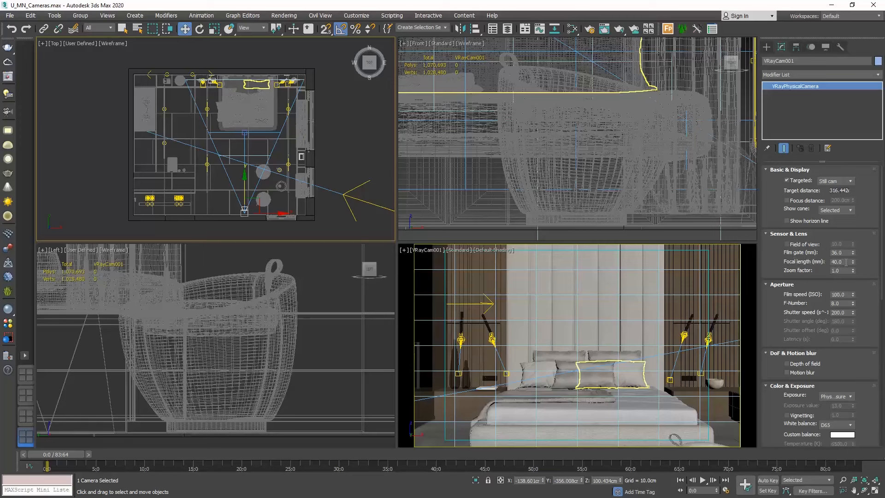
{"action": "double_click", "coordinate": [845, 261]}
{"action": "type", "text": "30"}
{"action": "key", "text": "Return"}
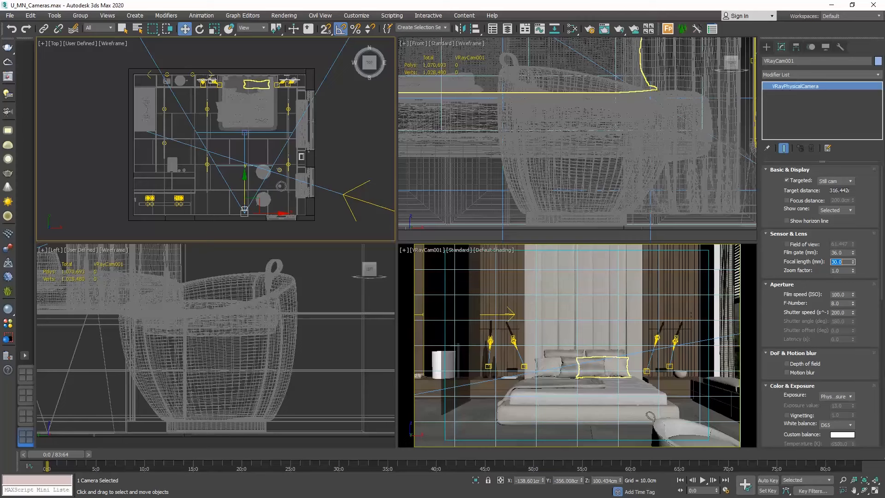
{"action": "type", "text": "20"}
{"action": "key", "text": "Return"}
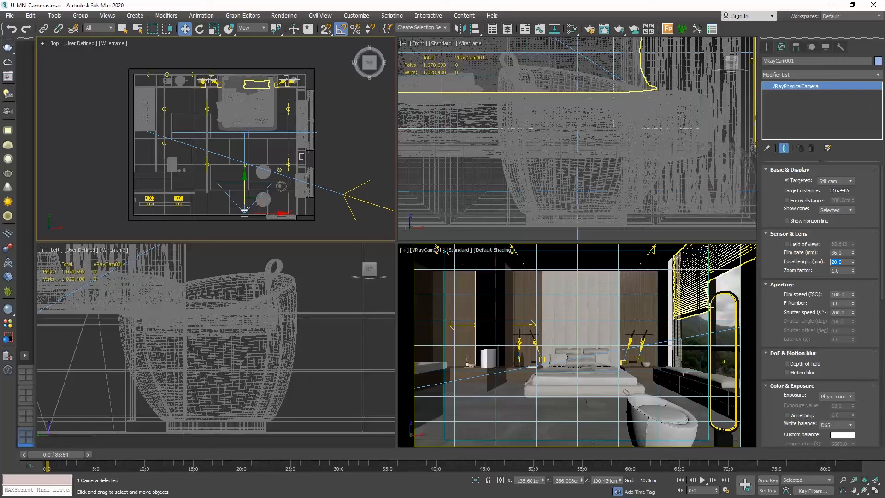
{"action": "type", "text": "28"}
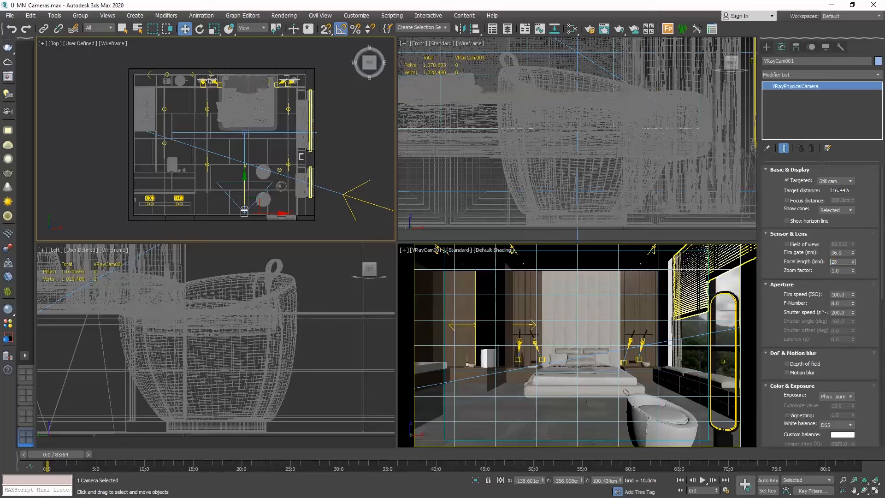
{"action": "key", "text": "Return"}
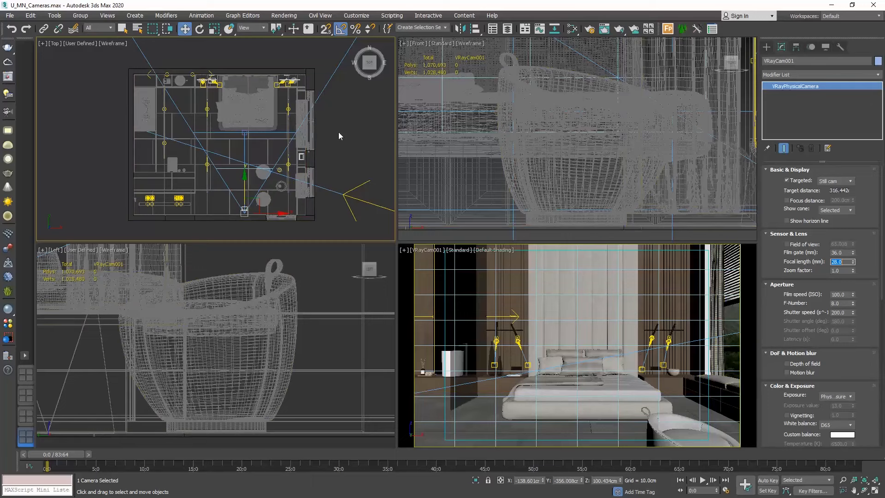
Move the camera back outside the room to Y about -572 cm and enable its Clipping option
{"action": "left_click_drag", "start_coordinate": [245, 179], "coordinate": [241, 233]}
{"action": "middle_click_drag", "start_coordinate": [269, 205], "coordinate": [271, 151]}
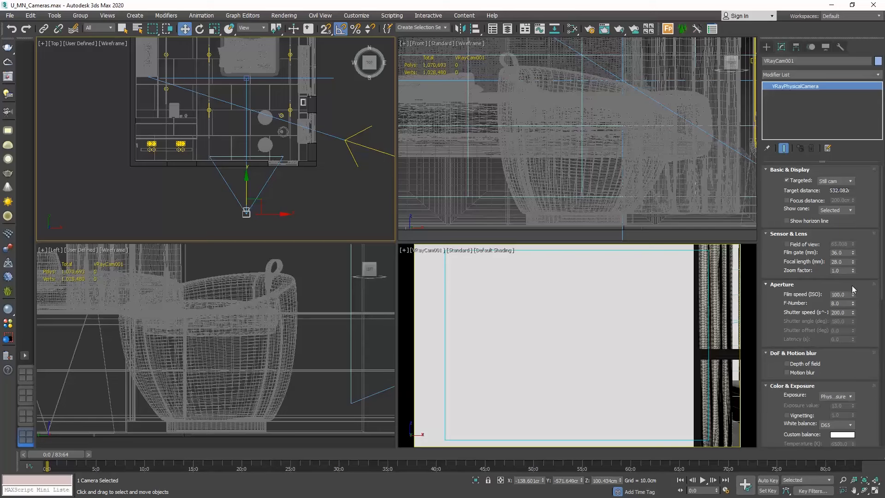
{"action": "left_click_drag", "start_coordinate": [882, 287], "coordinate": [882, 293]}
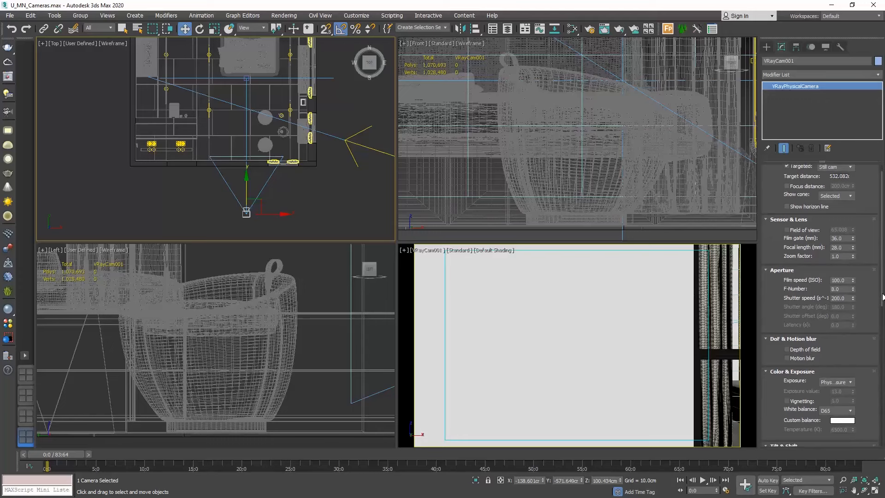
{"action": "left_click_drag", "start_coordinate": [882, 296], "coordinate": [882, 449]}
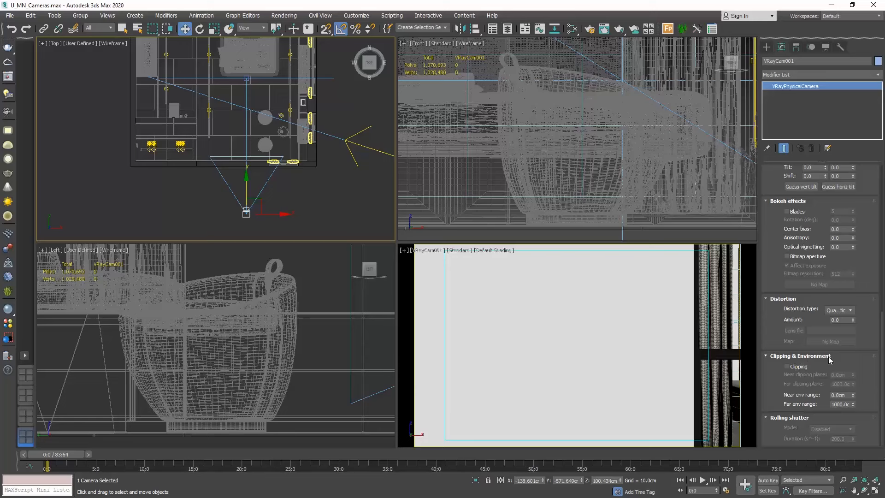
{"action": "left_click", "coordinate": [787, 367]}
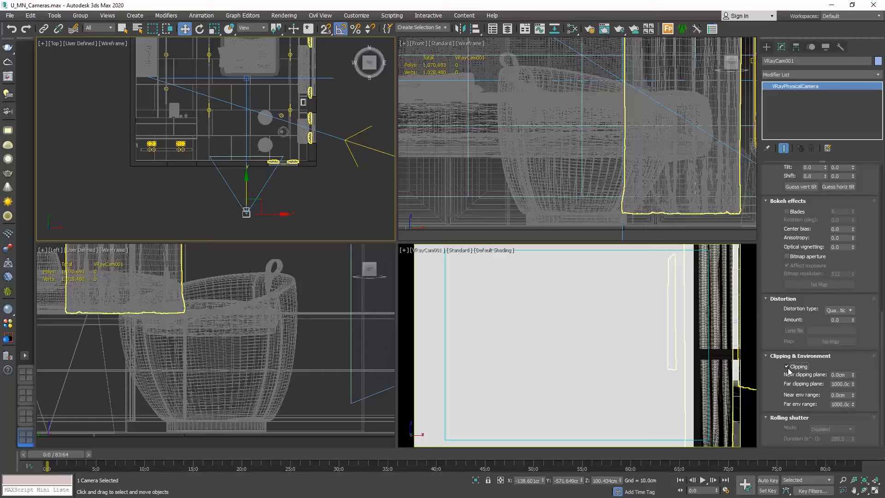
Reselect the VRay camera behind the wall and set its near clipping plane to 100 cm
{"action": "left_click", "coordinate": [246, 79]}
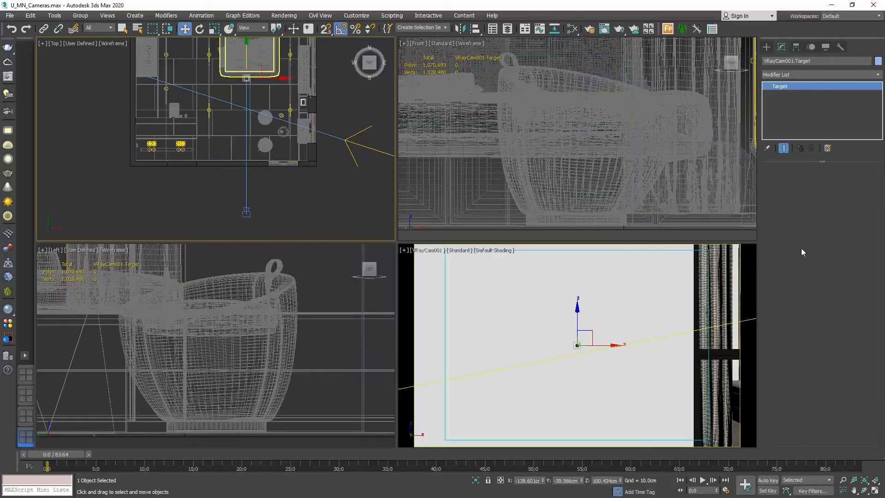
{"action": "left_click", "coordinate": [245, 129]}
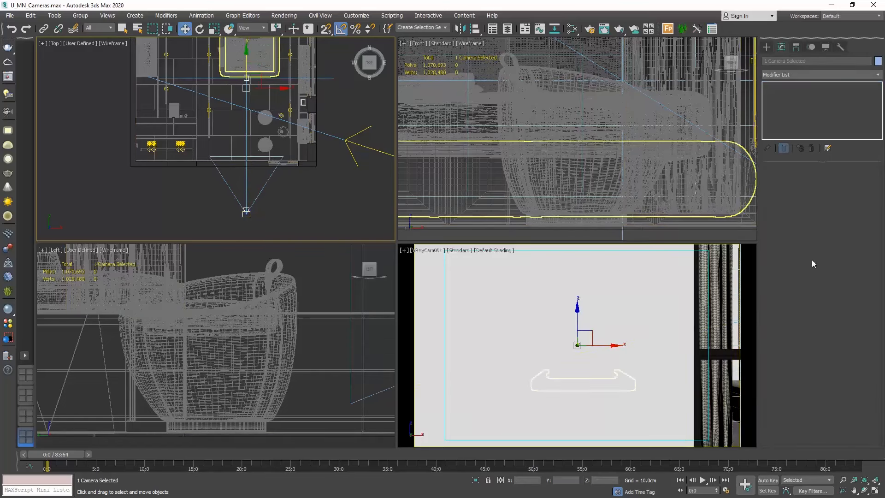
{"action": "left_click", "coordinate": [246, 214]}
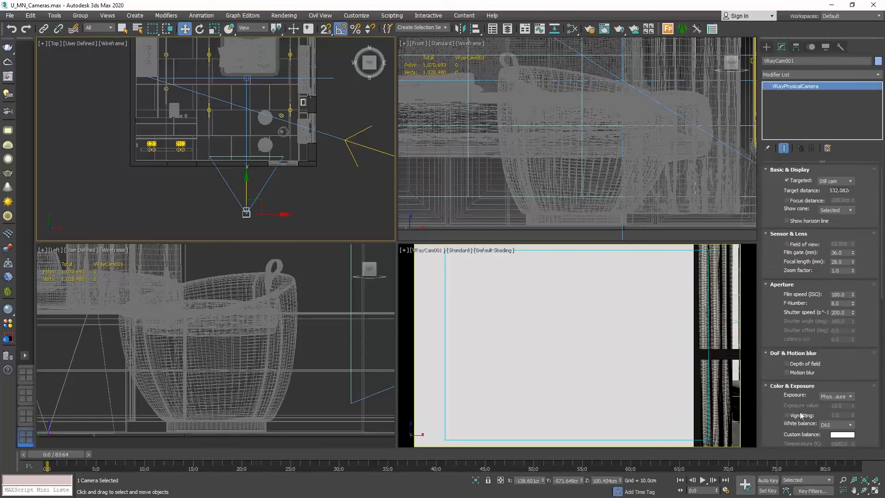
{"action": "left_click_drag", "start_coordinate": [881, 292], "coordinate": [882, 456]}
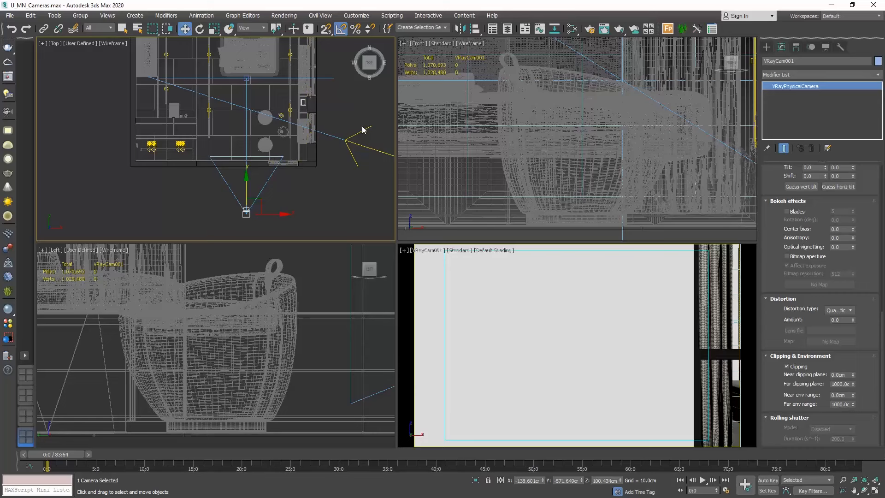
{"action": "scroll", "coordinate": [346, 158], "scroll_direction": "down", "scroll_amount": 8}
{"action": "scroll", "coordinate": [305, 154], "scroll_direction": "down", "scroll_amount": 2}
{"action": "scroll", "coordinate": [348, 158], "scroll_direction": "up", "scroll_amount": 4}
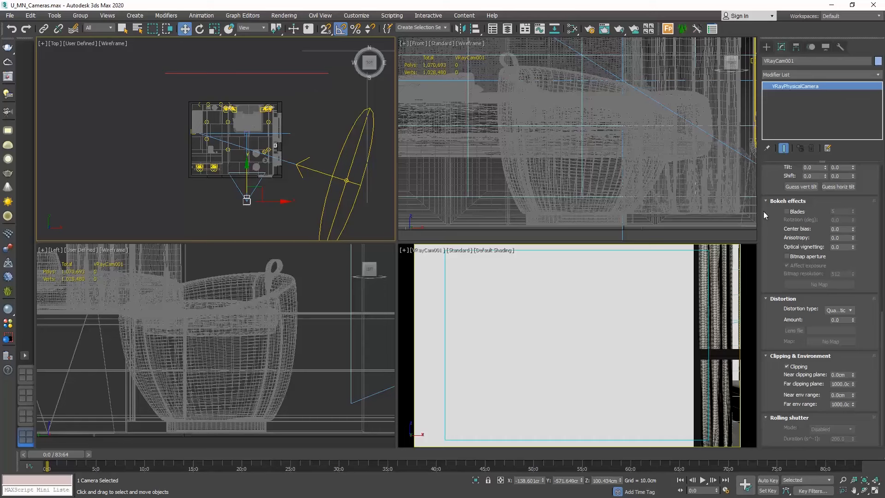
{"action": "left_click", "coordinate": [845, 375]}
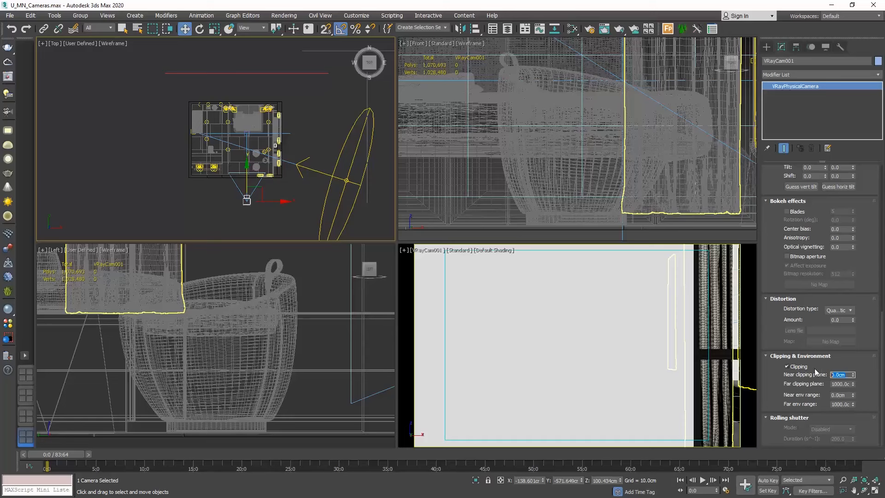
{"action": "type", "text": "100"}
{"action": "key", "text": "Return"}
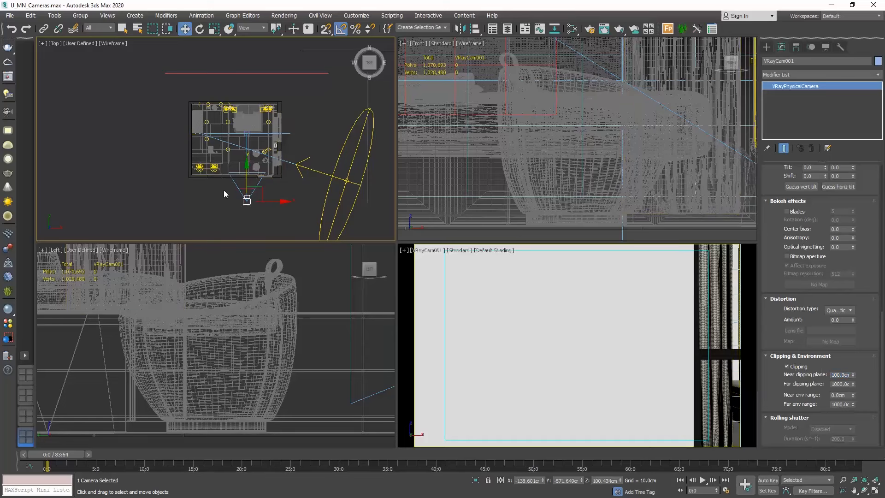
Raise the camera's near clipping plane to about 217 cm so the cut passes beyond the back wall
{"action": "scroll", "coordinate": [239, 192], "scroll_direction": "up", "scroll_amount": 6}
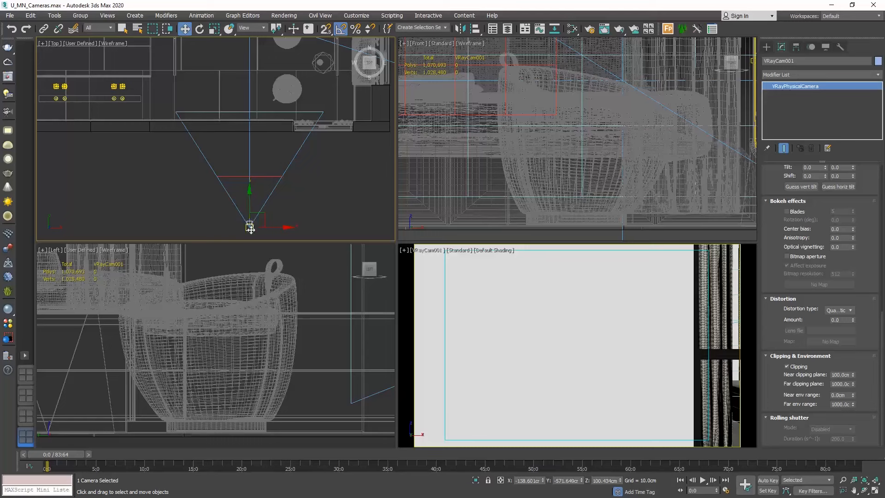
{"action": "scroll", "coordinate": [250, 226], "scroll_direction": "down", "scroll_amount": 5}
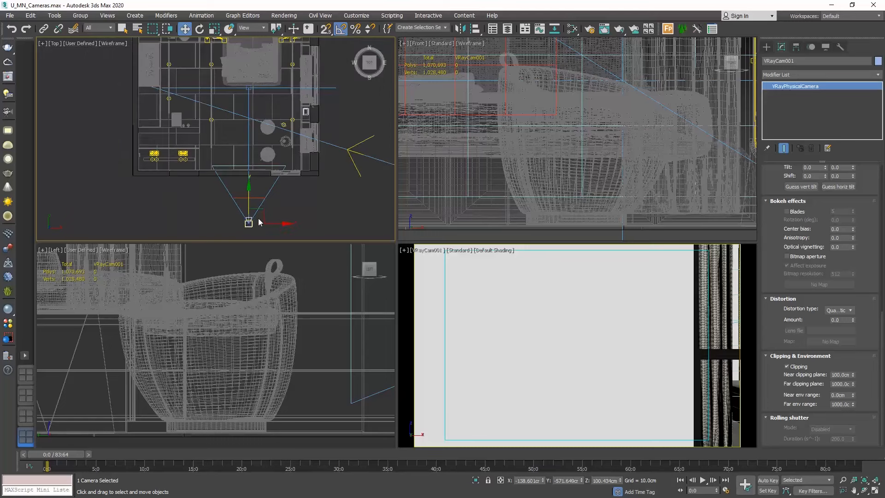
{"action": "scroll", "coordinate": [258, 218], "scroll_direction": "down", "scroll_amount": 3}
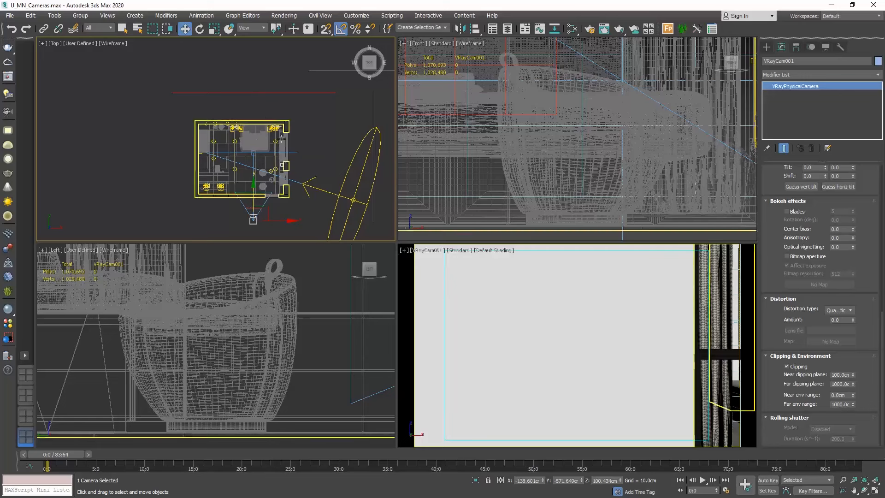
{"action": "scroll", "coordinate": [286, 213], "scroll_direction": "up", "scroll_amount": 2}
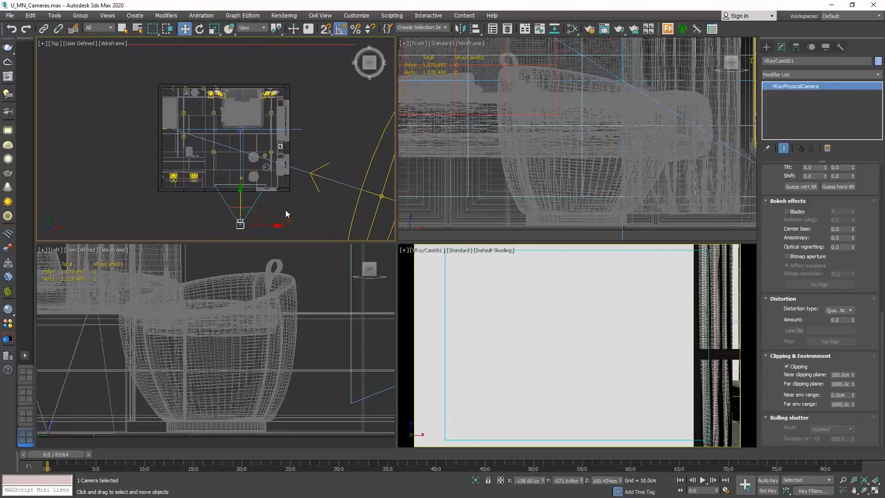
{"action": "scroll", "coordinate": [286, 213], "scroll_direction": "up", "scroll_amount": 2}
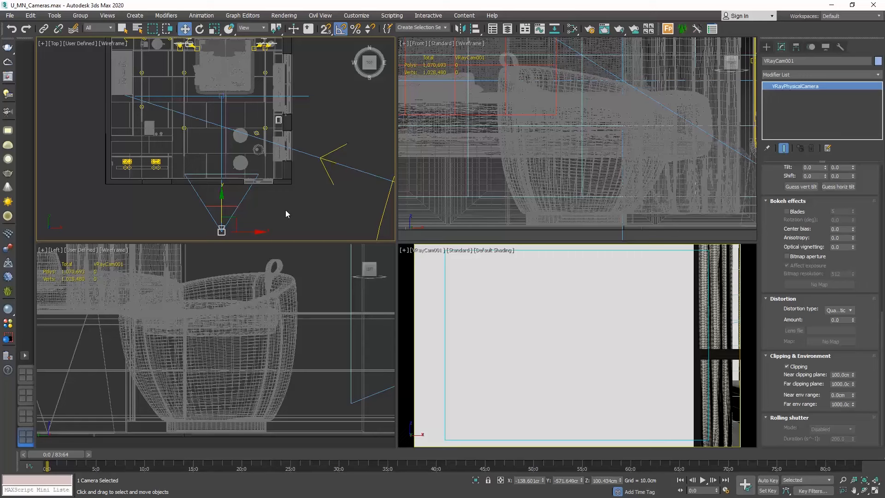
{"action": "scroll", "coordinate": [285, 214], "scroll_direction": "up", "scroll_amount": 2}
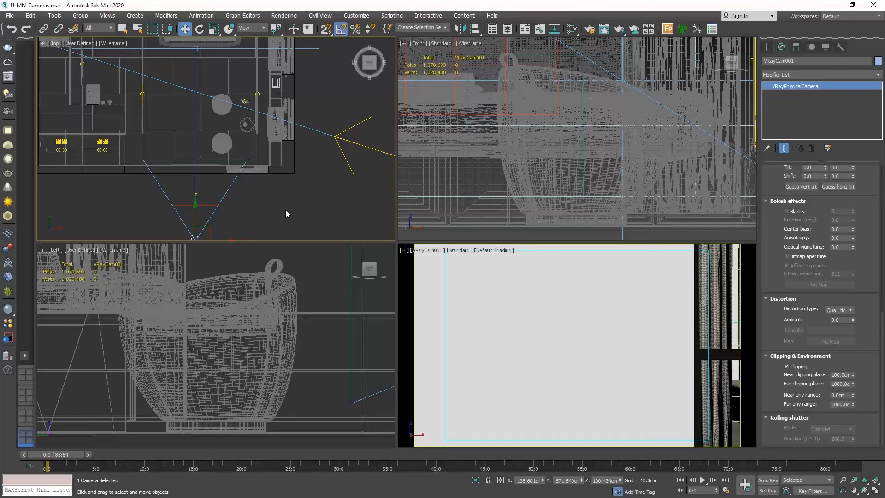
{"action": "left_click_drag", "start_coordinate": [854, 374], "coordinate": [852, 320]}
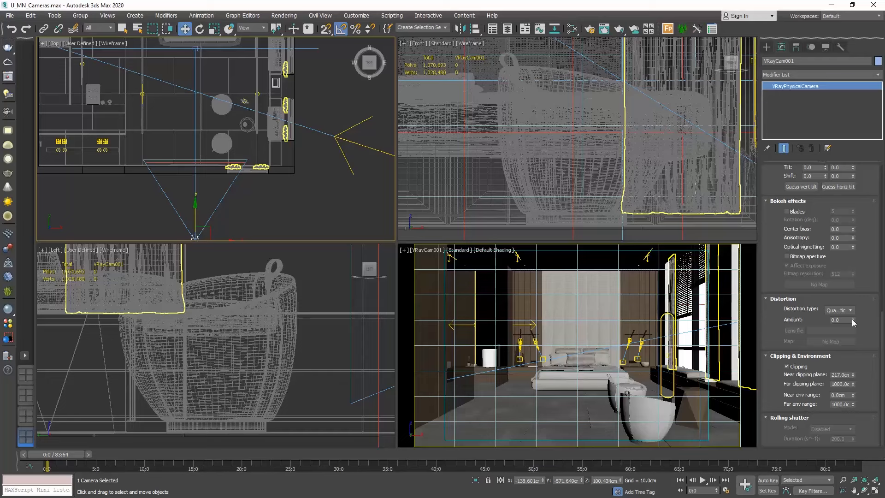
Move the camera farther back to Y about -687 cm and raise its near clipping plane to about 332 cm
{"action": "middle_click_drag", "start_coordinate": [310, 209], "coordinate": [325, 172]}
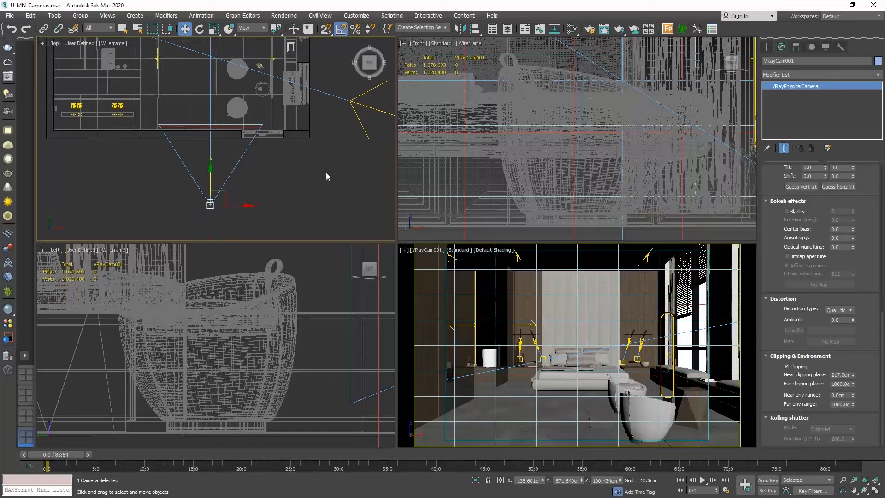
{"action": "left_click_drag", "start_coordinate": [212, 171], "coordinate": [208, 202]}
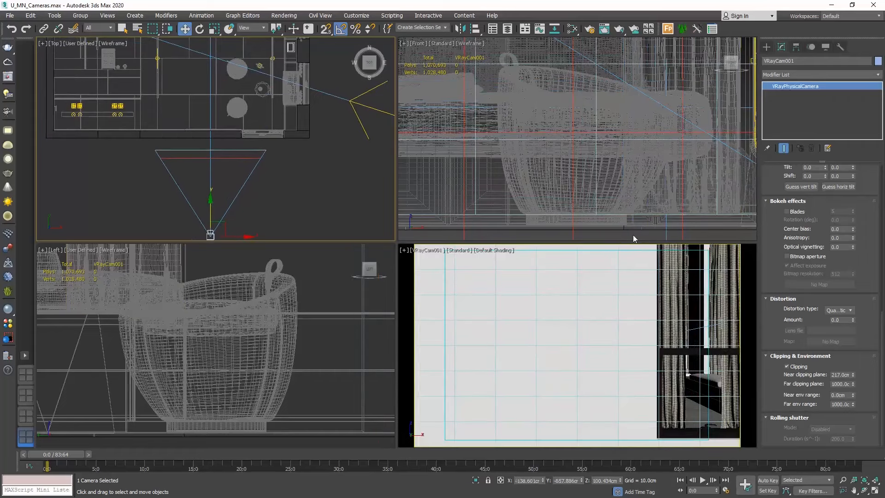
{"action": "left_click_drag", "start_coordinate": [852, 374], "coordinate": [857, 350]}
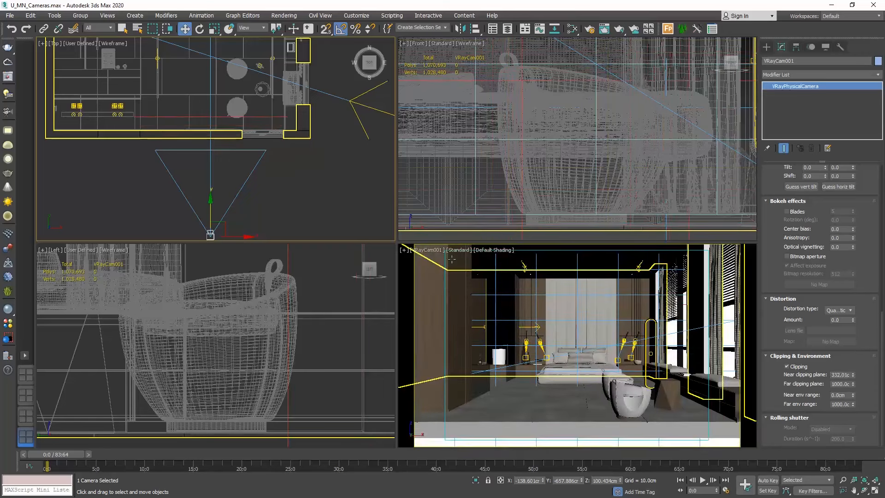
{"action": "left_click_drag", "start_coordinate": [211, 202], "coordinate": [209, 211]}
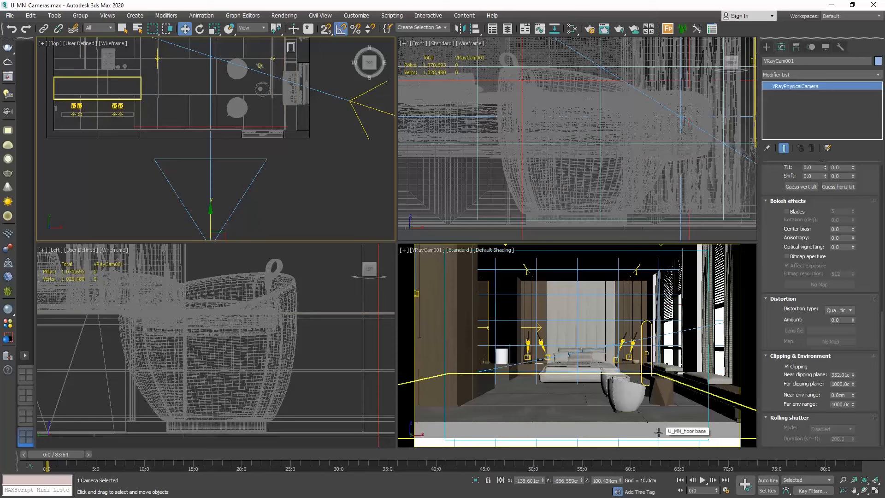
Set the area to render to Crop and fit the crop rectangle over the floor edge in the camera view's lower-right corner
{"action": "left_click", "coordinate": [284, 15]}
{"action": "left_click", "coordinate": [302, 64]}
{"action": "left_click", "coordinate": [573, 294]}
{"action": "left_click", "coordinate": [569, 321]}
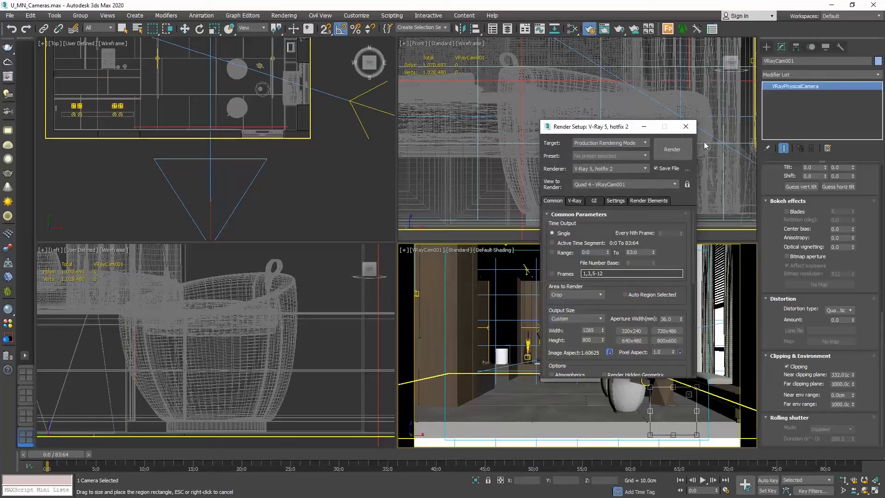
{"action": "left_click_drag", "start_coordinate": [687, 409], "coordinate": [731, 420]}
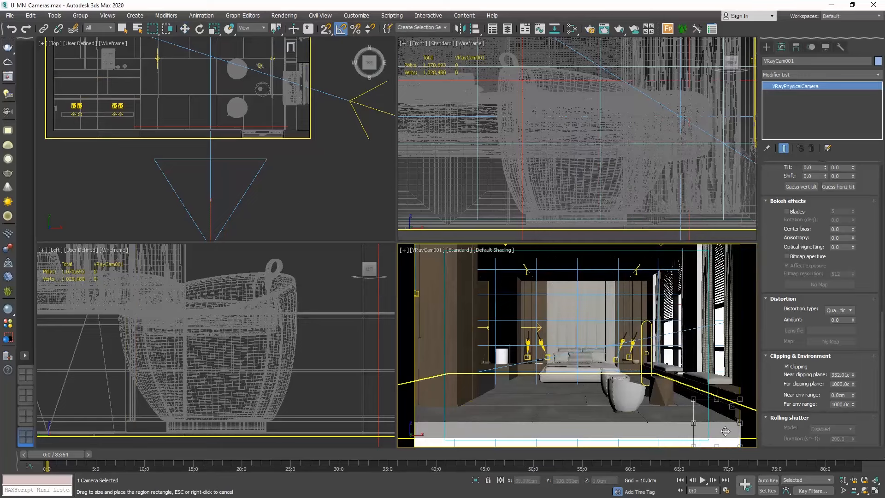
{"action": "left_click_drag", "start_coordinate": [693, 399], "coordinate": [648, 388]}
Test-render the cropped floor area, cancel the render, and close the frame buffer and the V-Ray messages
{"action": "left_click", "coordinate": [284, 15]}
{"action": "left_click", "coordinate": [285, 32]}
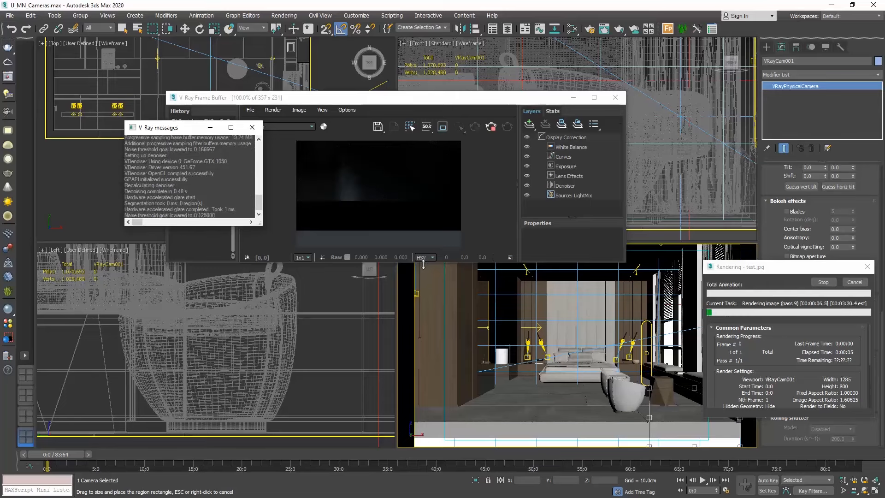
{"action": "left_click", "coordinate": [854, 282]}
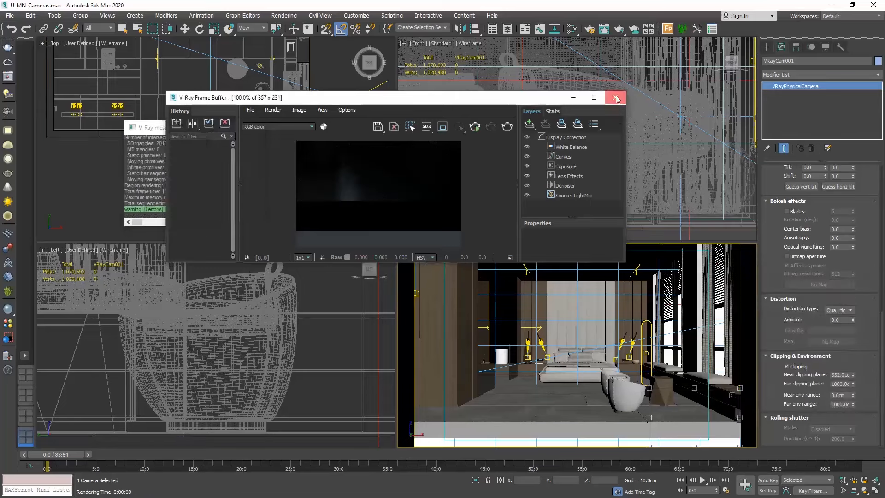
{"action": "left_click", "coordinate": [616, 98]}
{"action": "left_click", "coordinate": [252, 127]}
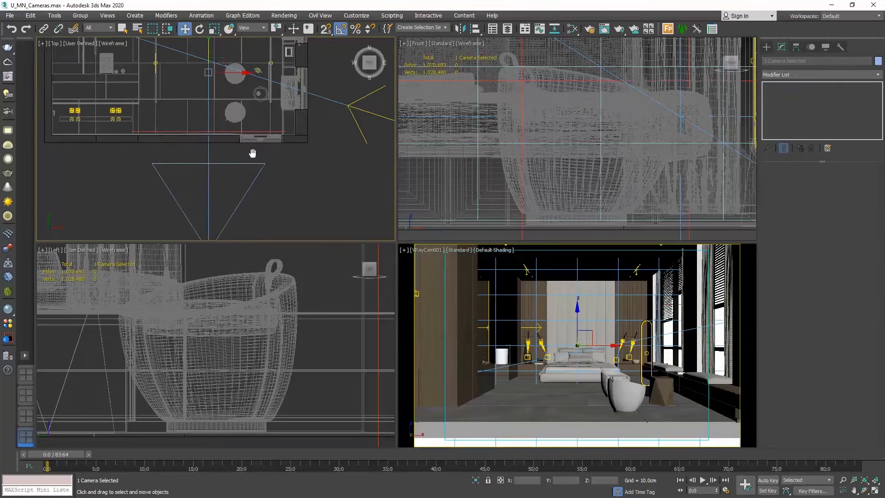
Shift the camera and target about 15 cm toward negative X, raise the camera to about Z 134 cm, and test-render the enlarged view
{"action": "middle_click_drag", "start_coordinate": [252, 151], "coordinate": [250, 158]}
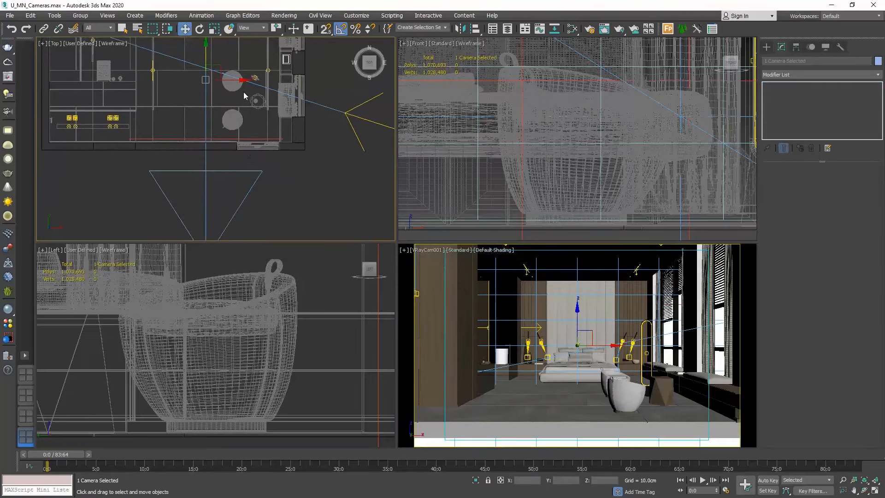
{"action": "left_click_drag", "start_coordinate": [240, 81], "coordinate": [235, 75]}
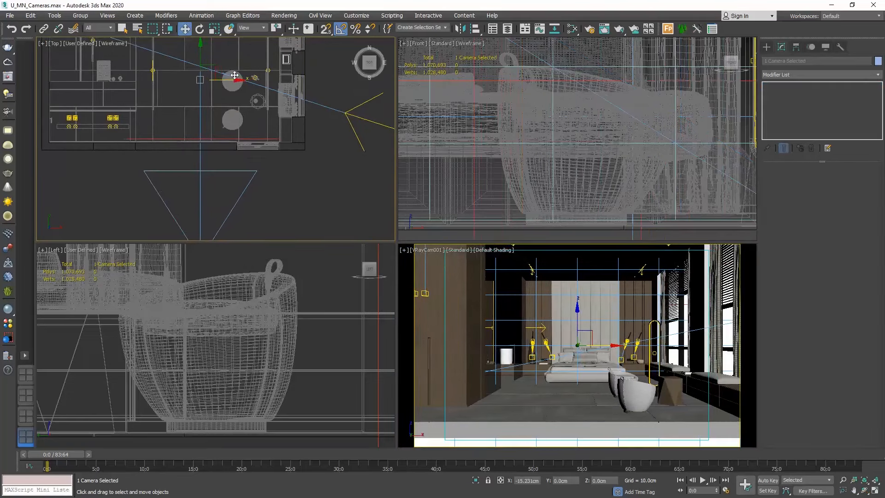
{"action": "right_click", "coordinate": [453, 304]}
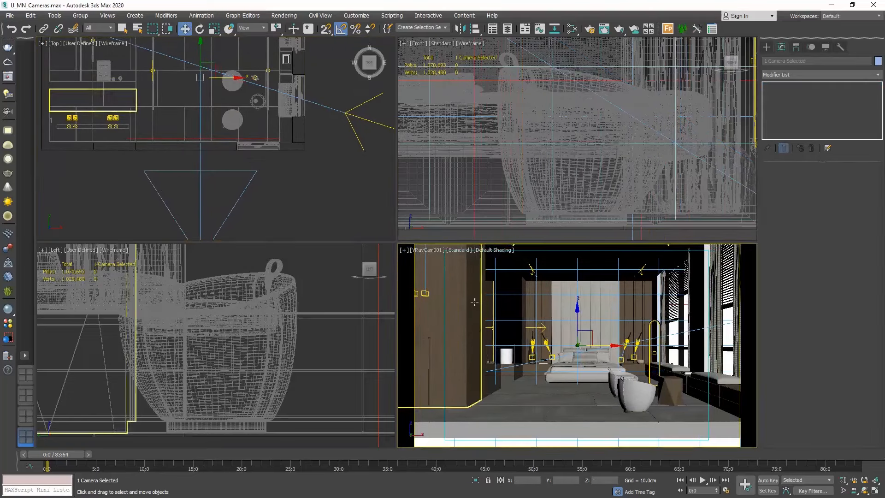
{"action": "left_click", "coordinate": [874, 491]}
{"action": "left_click_drag", "start_coordinate": [396, 214], "coordinate": [413, 180]}
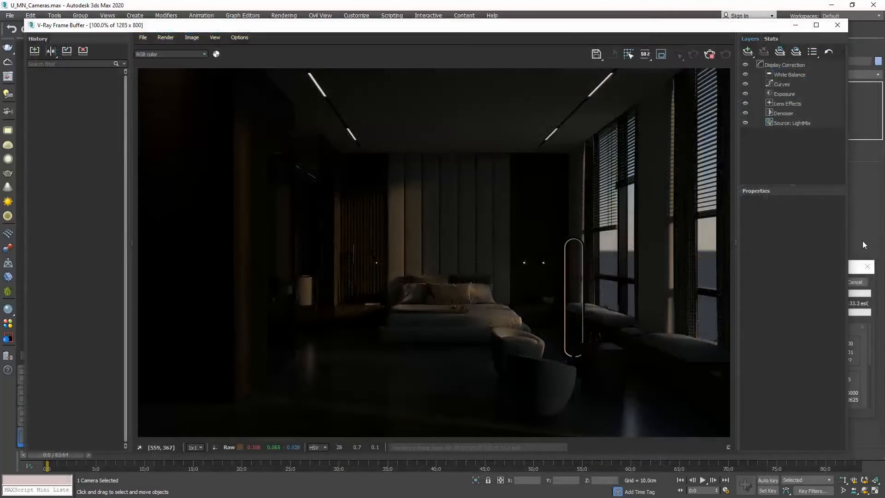
{"action": "left_click", "coordinate": [855, 271]}
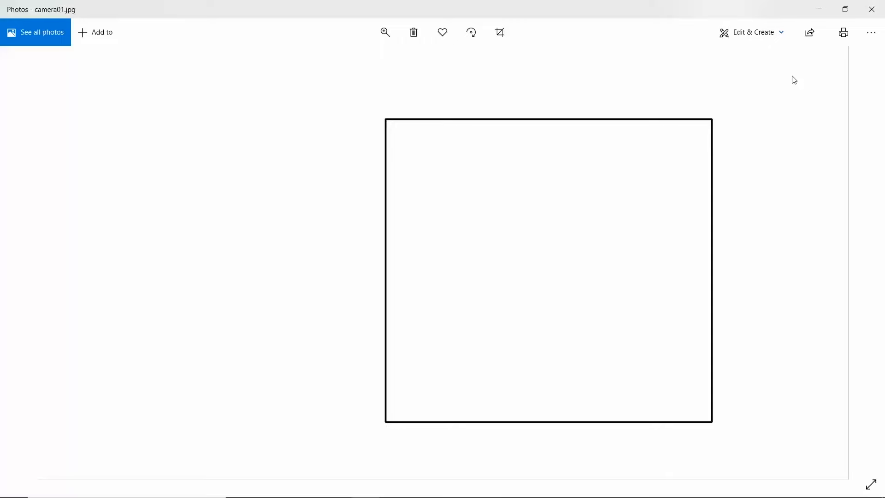
Switch to Photos and examine the camera diagrams from camera01.jpg to camera05.jpg, covering the lens barrel, lenses and light path
{"action": "key", "text": "Right"}
{"action": "key", "text": "Right"}
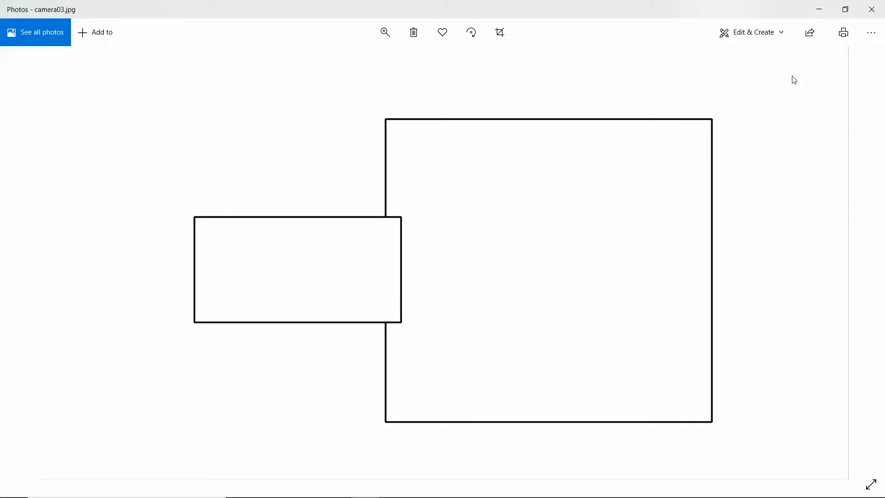
{"action": "key", "text": "Right"}
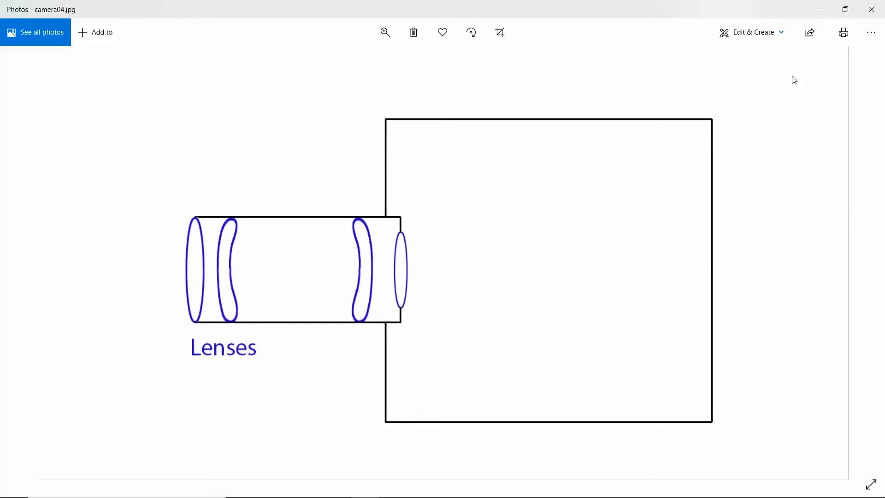
{"action": "key", "text": "Right"}
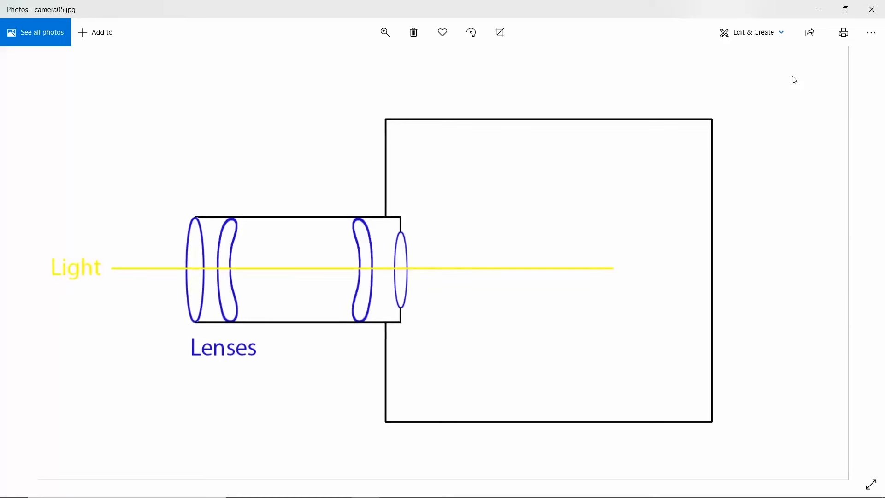
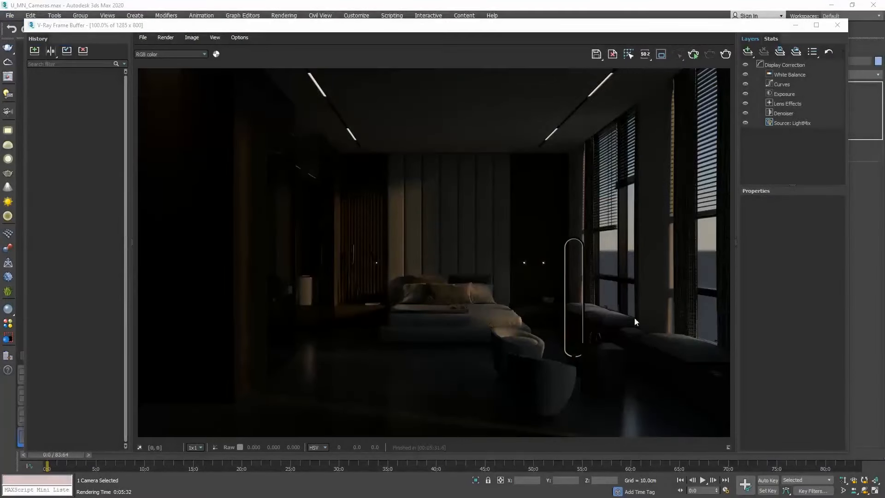
Store the finished render in the frame buffer history, close the buffer, and select the view's camera
{"action": "left_click", "coordinate": [34, 51]}
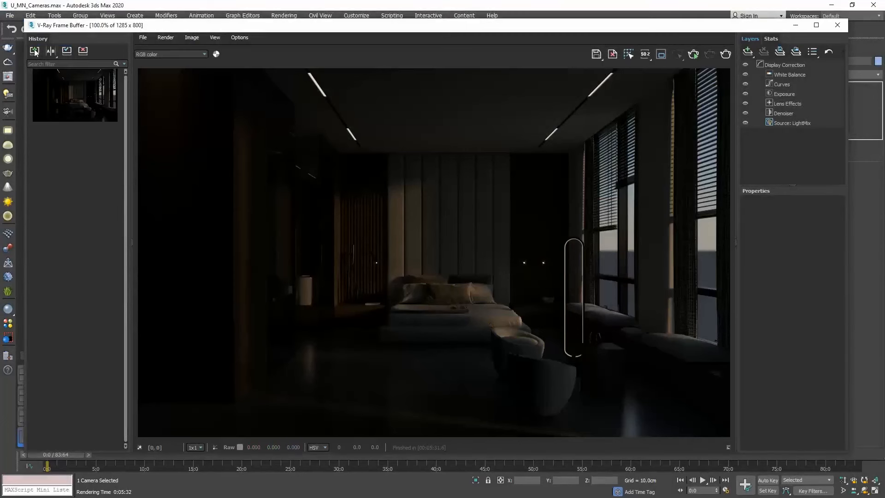
{"action": "left_click", "coordinate": [838, 24]}
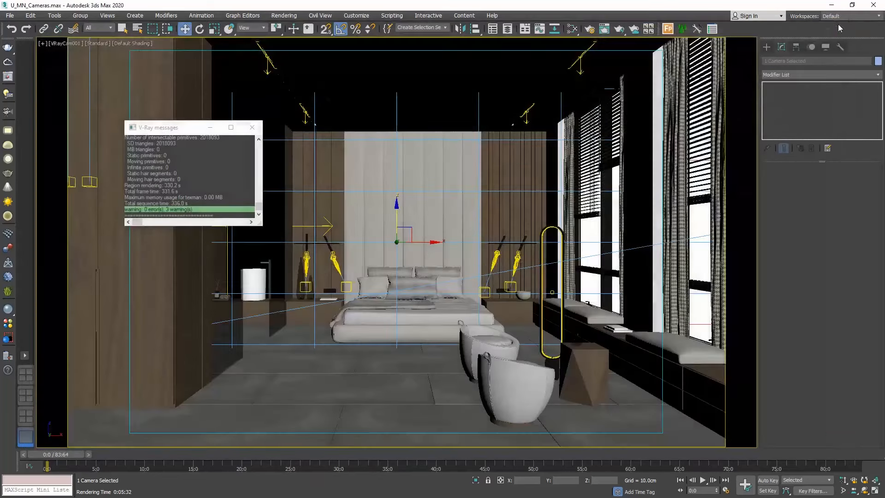
{"action": "left_click", "coordinate": [65, 43]}
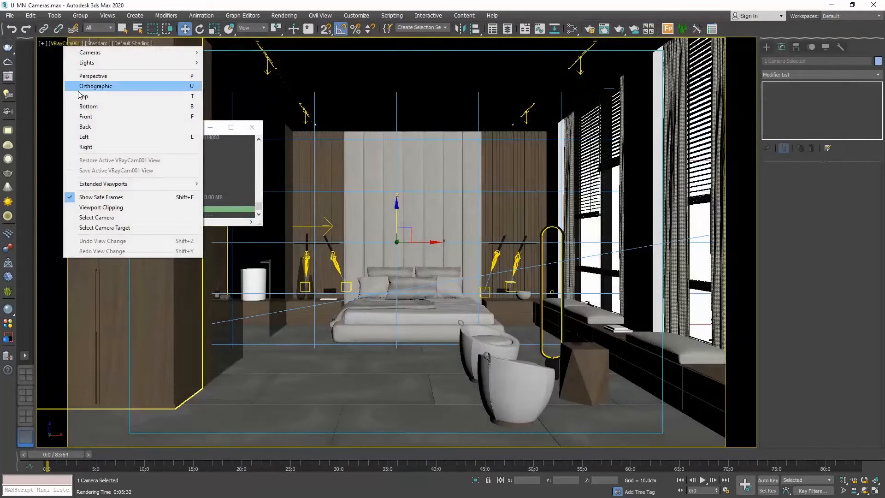
{"action": "left_click", "coordinate": [100, 217]}
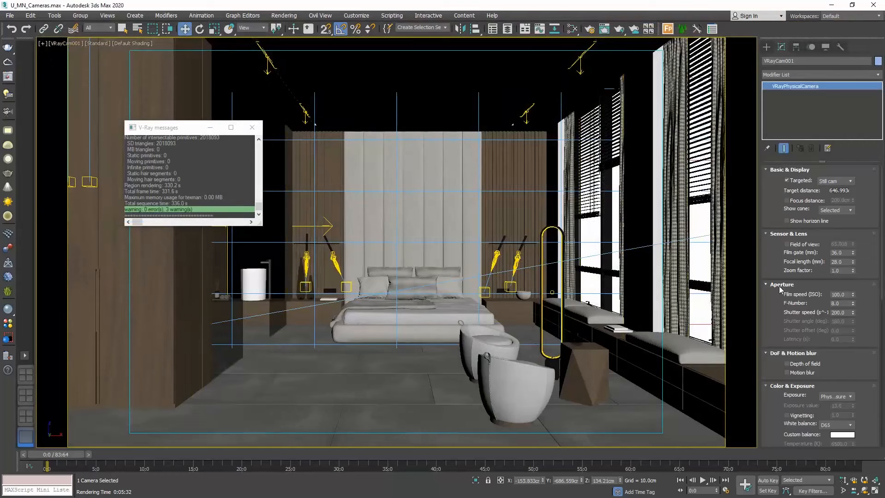
Set the camera's film speed to ISO 400, render the view again, and store the result in the history
{"action": "left_click", "coordinate": [847, 294]}
{"action": "type", "text": "400"}
{"action": "key", "text": "Return"}
{"action": "left_click", "coordinate": [619, 29]}
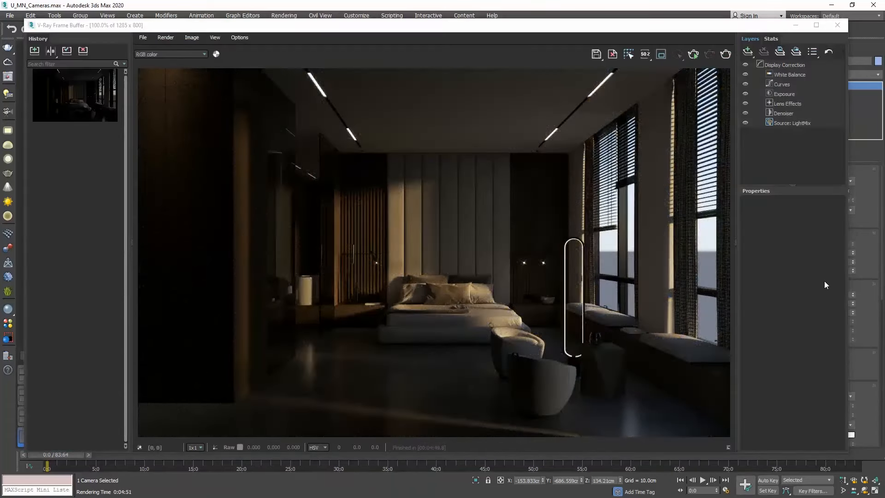
{"action": "left_click", "coordinate": [35, 50]}
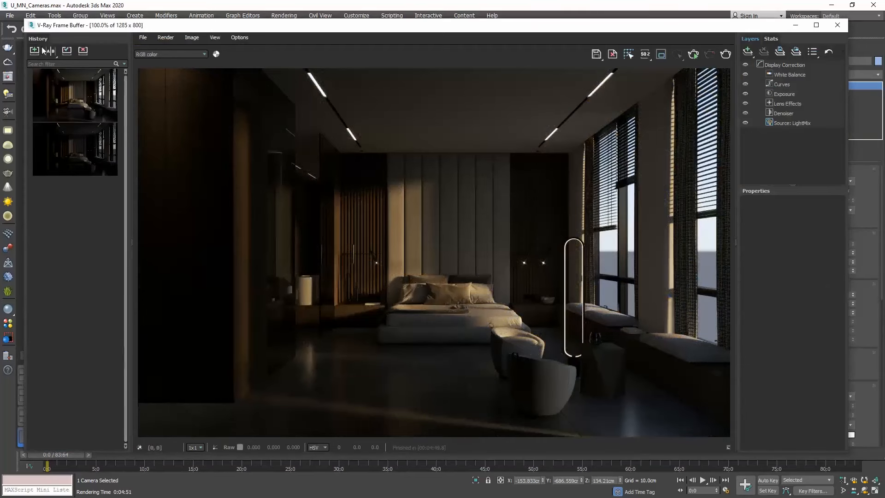
Compare the ISO 400 render with the previous one in an A/B split, then close the frame buffer
{"action": "left_click", "coordinate": [51, 50]}
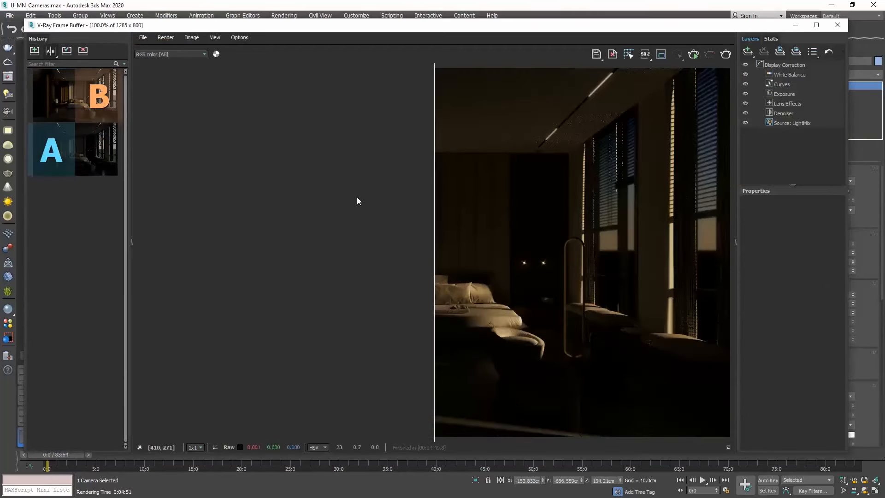
{"action": "left_click_drag", "start_coordinate": [443, 216], "coordinate": [375, 216]}
{"action": "left_click", "coordinate": [838, 25]}
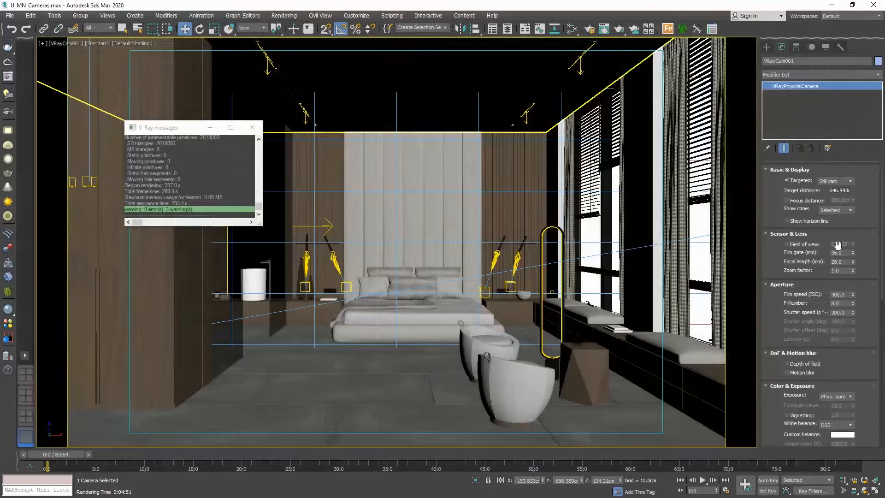
Set the film speed to ISO 1600, re-render the bedroom, and save this render to the history
{"action": "double_click", "coordinate": [835, 294]}
{"action": "type", "text": "1600"}
{"action": "key", "text": "Return"}
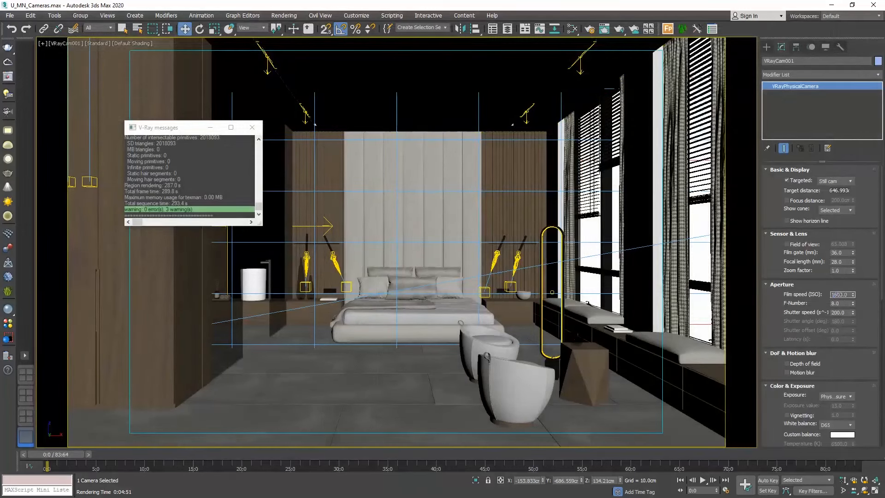
{"action": "left_click", "coordinate": [618, 30]}
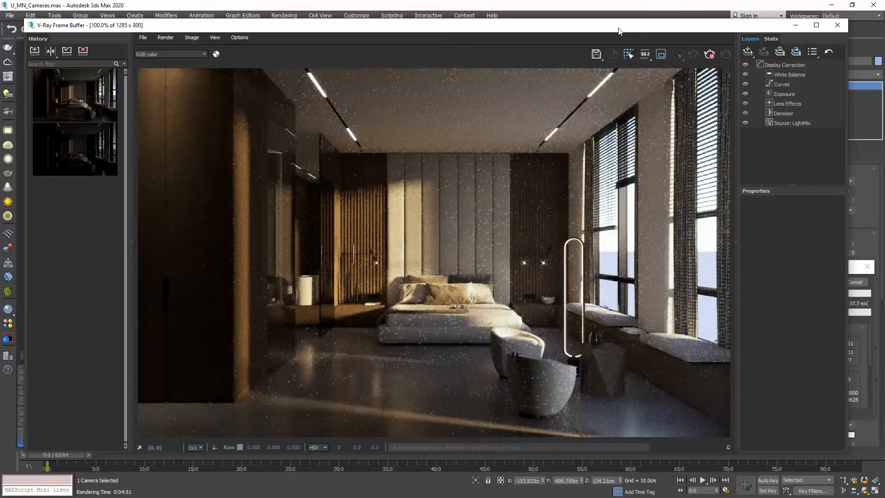
{"action": "left_click", "coordinate": [35, 51]}
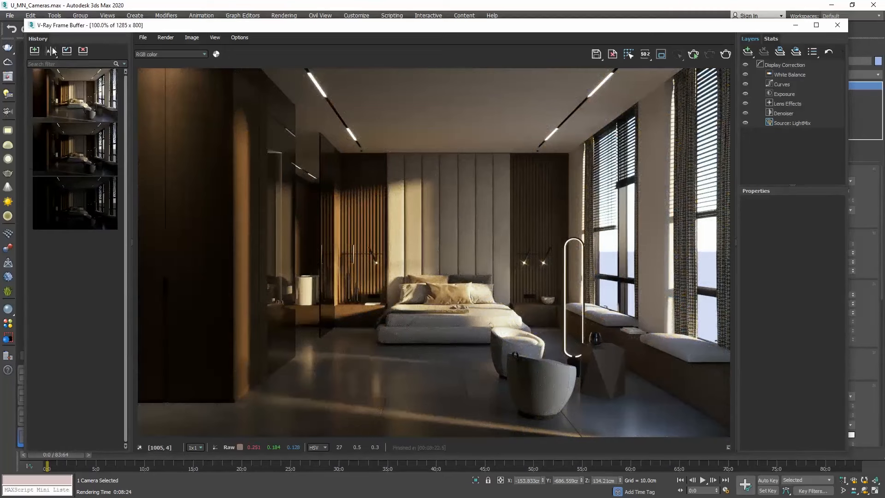
Compare the ISO 1600 and ISO 400 renders in an A/B split using the effectsResult channel, and close the frame buffer
{"action": "left_click", "coordinate": [51, 51]}
{"action": "left_click_drag", "start_coordinate": [375, 181], "coordinate": [147, 180]}
{"action": "left_click", "coordinate": [164, 55]}
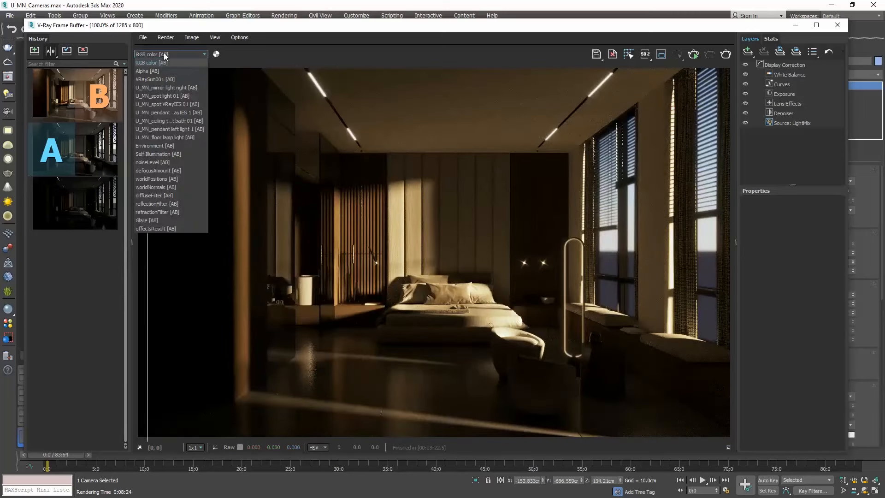
{"action": "left_click", "coordinate": [155, 229]}
{"action": "left_click_drag", "start_coordinate": [146, 229], "coordinate": [165, 195]}
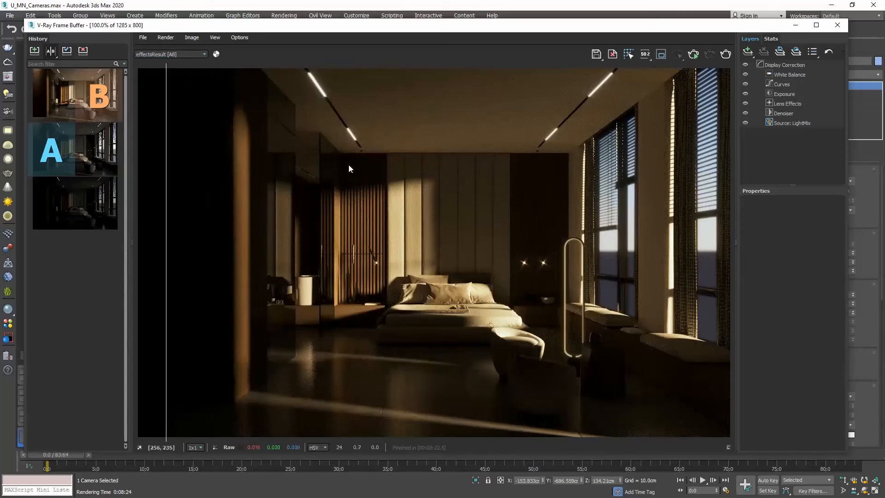
{"action": "left_click", "coordinate": [835, 27]}
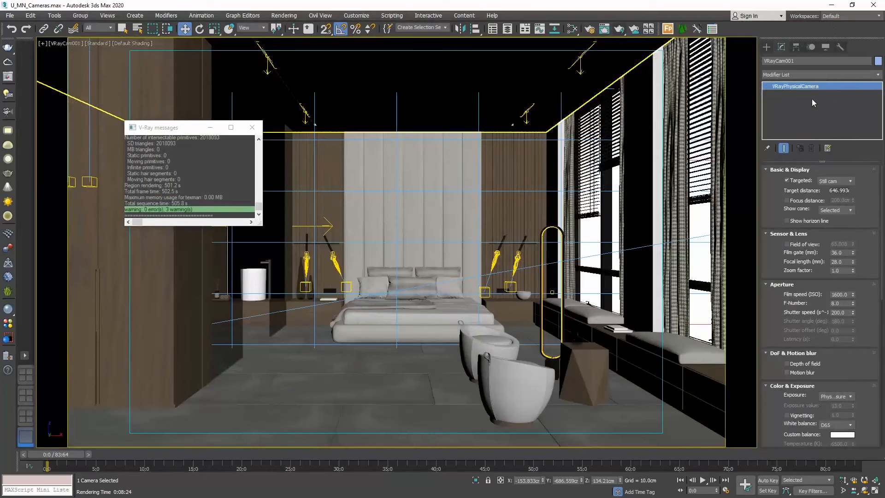
Set the film speed to ISO 100 and the shutter speed to 60, test-render the view, and close the frame buffer
{"action": "left_click", "coordinate": [835, 294]}
{"action": "double_click", "coordinate": [846, 312]}
{"action": "type", "text": "60"}
{"action": "key", "text": "Return"}
{"action": "left_click", "coordinate": [619, 29]}
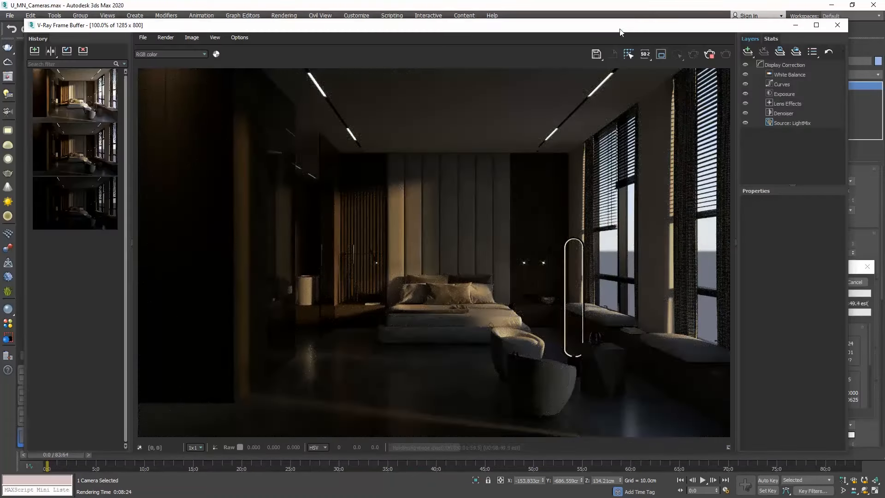
{"action": "left_click", "coordinate": [837, 25]}
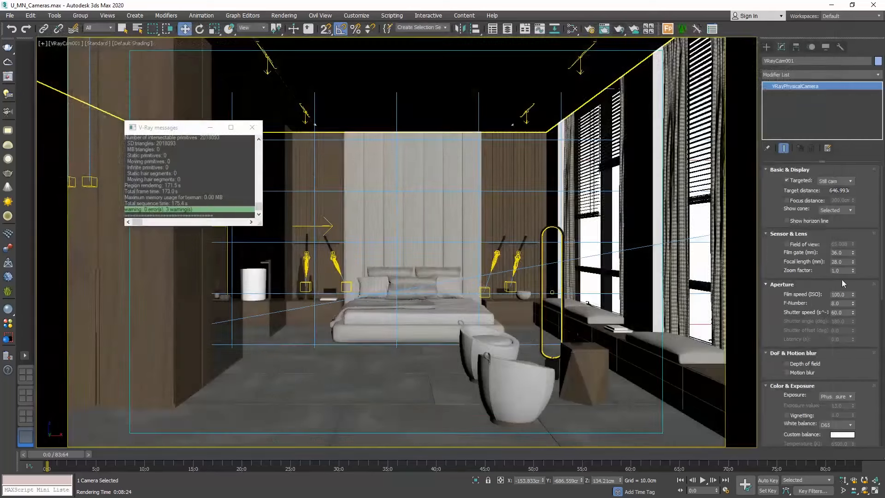
Set the shutter speed to 15, test-render the brighter exposure, and close the frame buffer
{"action": "double_click", "coordinate": [842, 312]}
{"action": "type", "text": "15"}
{"action": "key", "text": "Return"}
{"action": "left_click", "coordinate": [619, 29]}
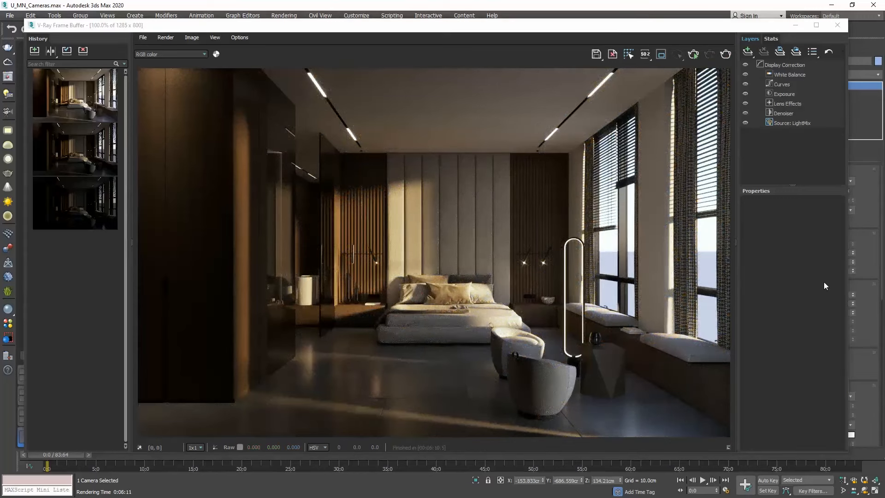
{"action": "left_click", "coordinate": [838, 25]}
Set the shutter speed to 200 and the F-Number to 4, and test-render the camera view
{"action": "double_click", "coordinate": [841, 312]}
{"action": "type", "text": "200"}
{"action": "key", "text": "Return"}
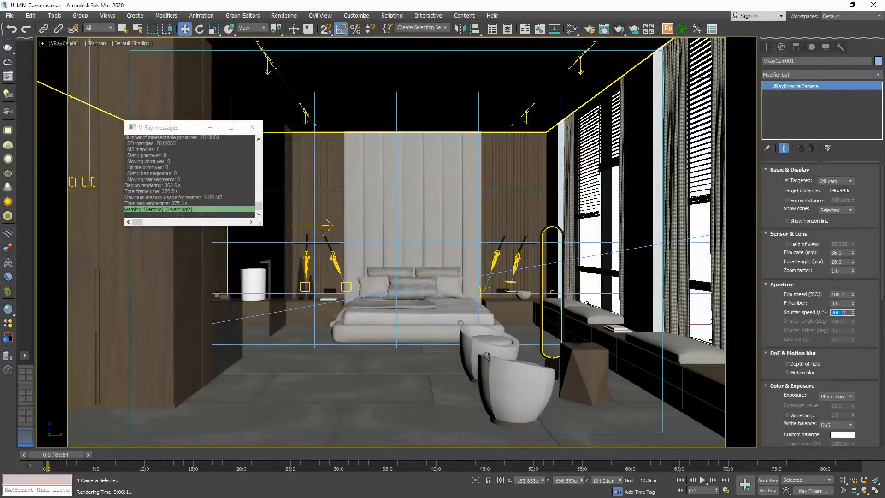
{"action": "double_click", "coordinate": [845, 303]}
{"action": "type", "text": "4"}
{"action": "key", "text": "Return"}
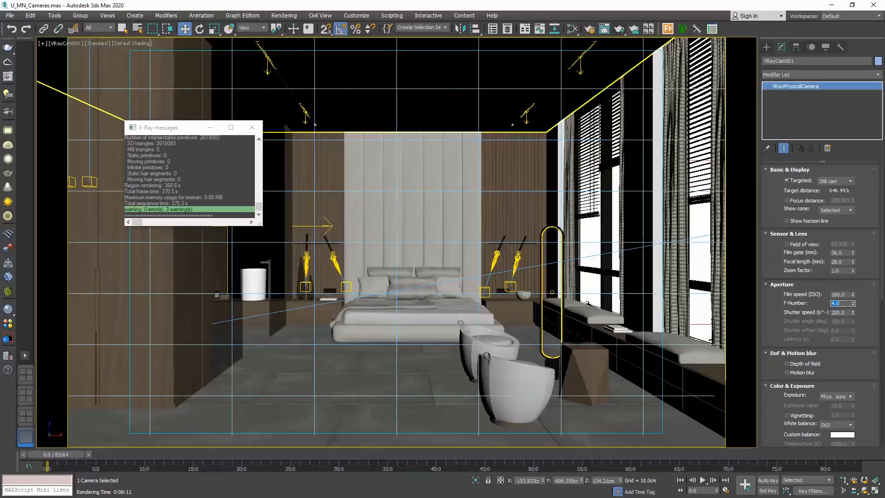
{"action": "left_click", "coordinate": [619, 29]}
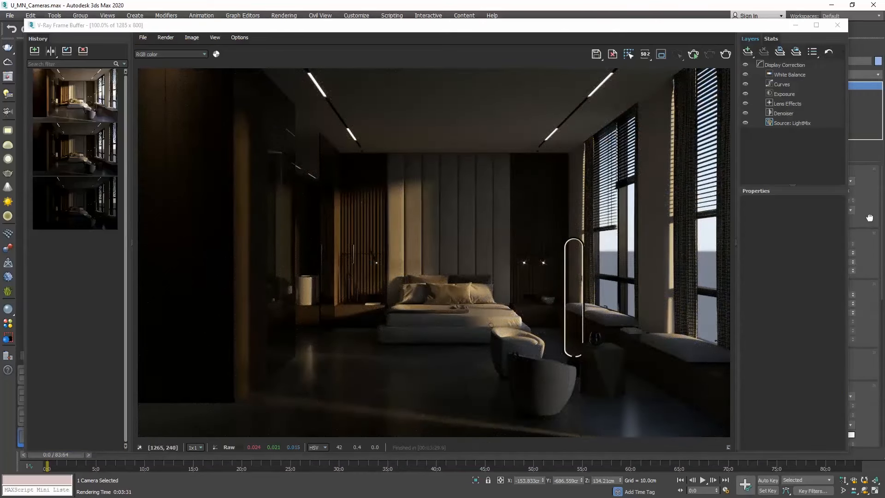
Set the F-Number to 2.8, test-render until the exposure can be judged, and close the frame buffer and V-Ray messages
{"action": "left_click_drag", "start_coordinate": [741, 26], "coordinate": [689, 32]}
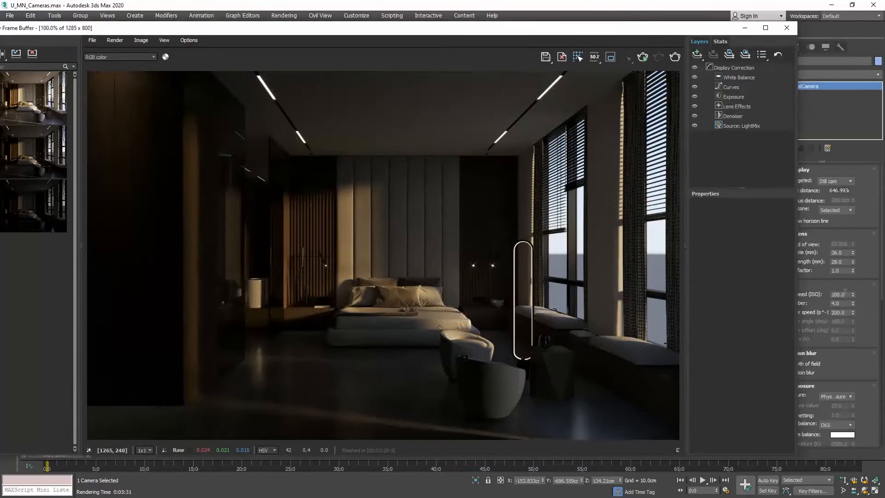
{"action": "left_click_drag", "start_coordinate": [845, 302], "coordinate": [823, 301]}
{"action": "type", "text": "2.8"}
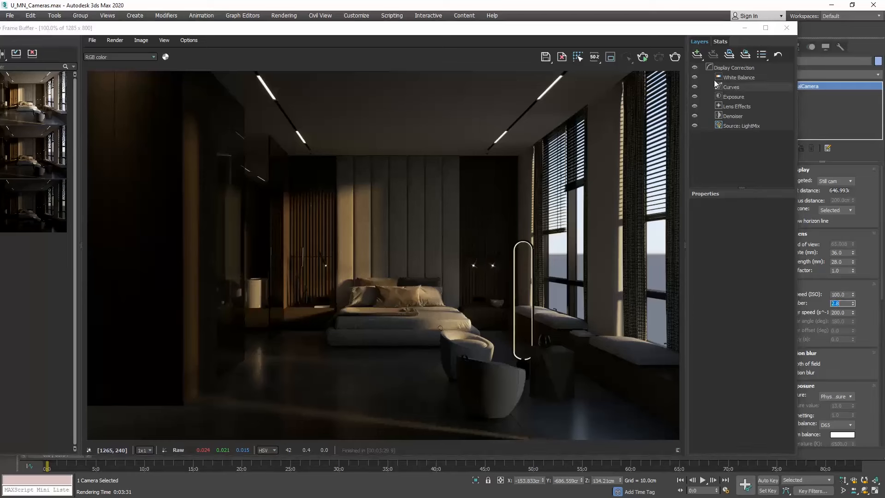
{"action": "left_click", "coordinate": [674, 56]}
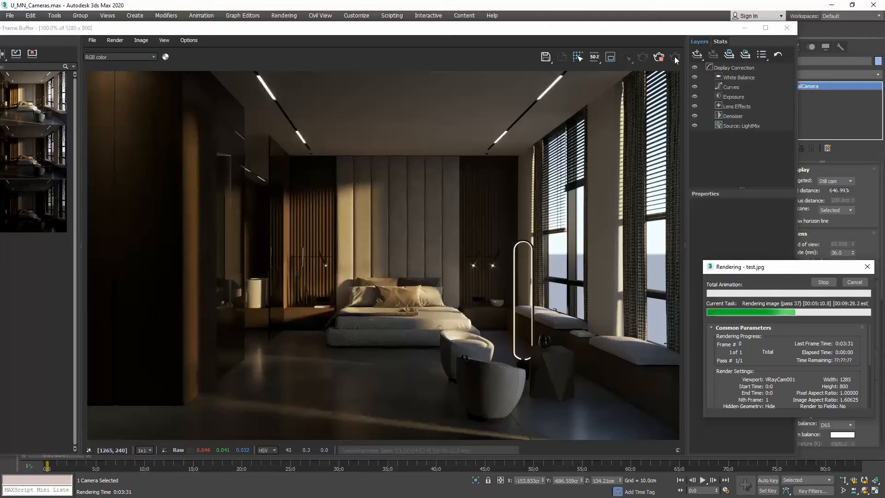
{"action": "left_click", "coordinate": [824, 283]}
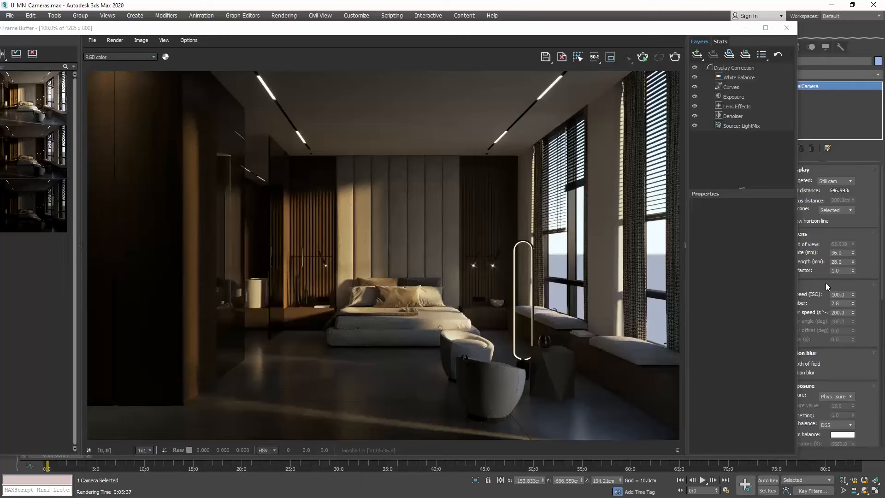
{"action": "left_click", "coordinate": [784, 26]}
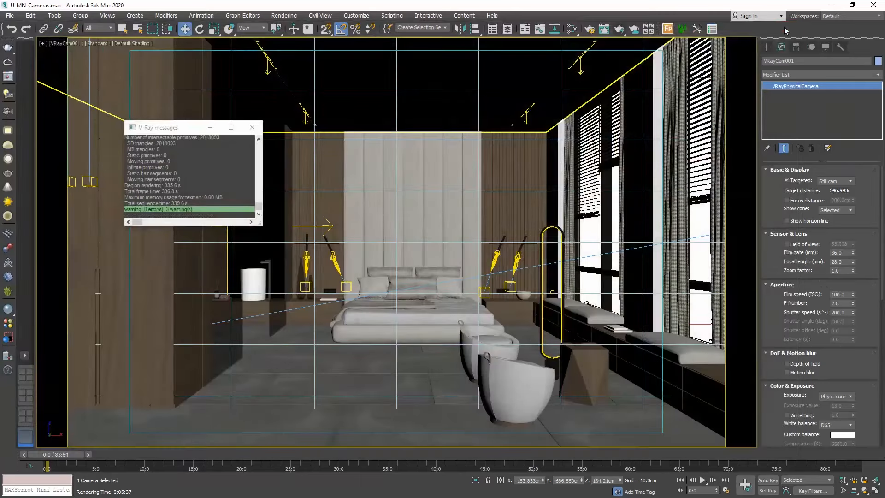
{"action": "left_click", "coordinate": [251, 127]}
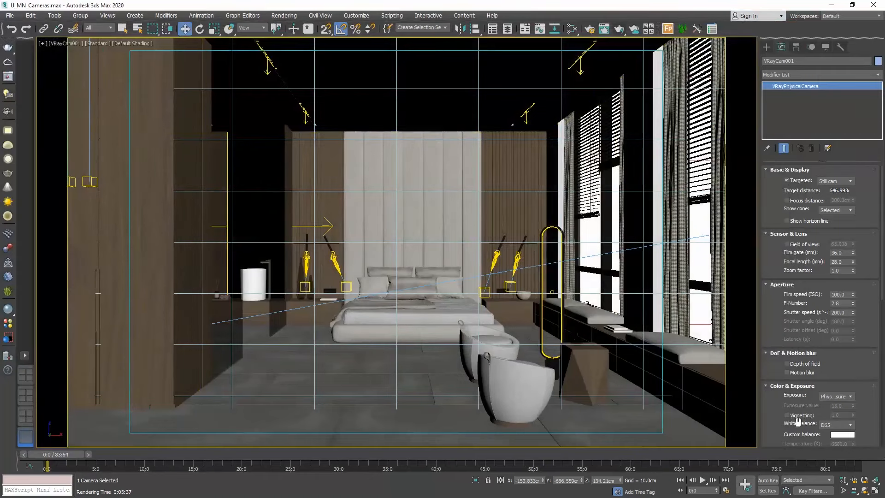
In the top view, create a second VRay physical camera from the wall near the armchairs aimed toward the bed, with clipping turned off
{"action": "left_click", "coordinate": [874, 492]}
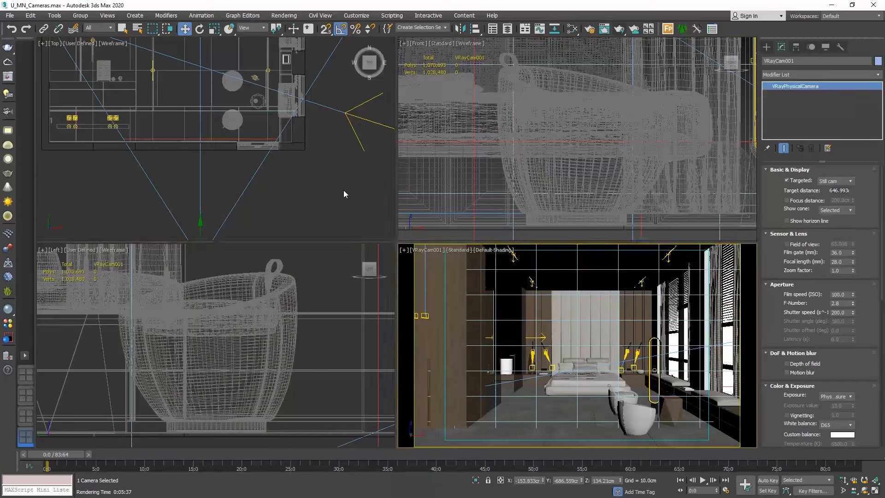
{"action": "left_click", "coordinate": [344, 190]}
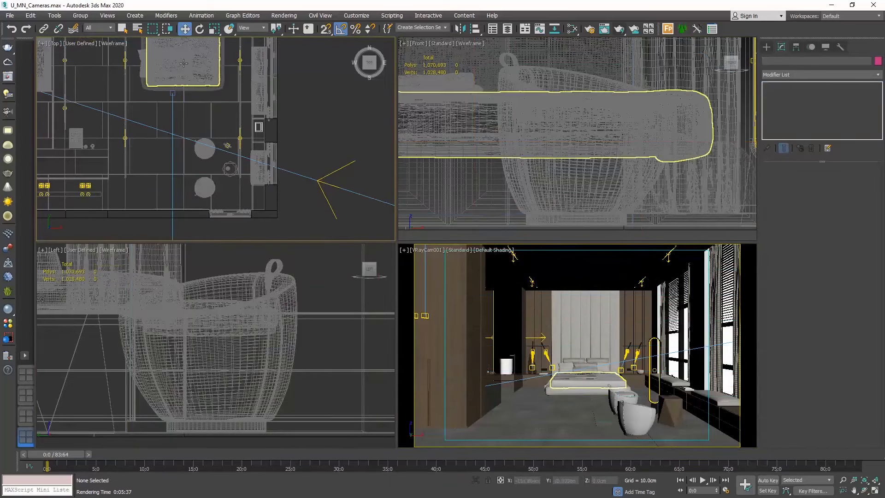
{"action": "left_click", "coordinate": [766, 47]}
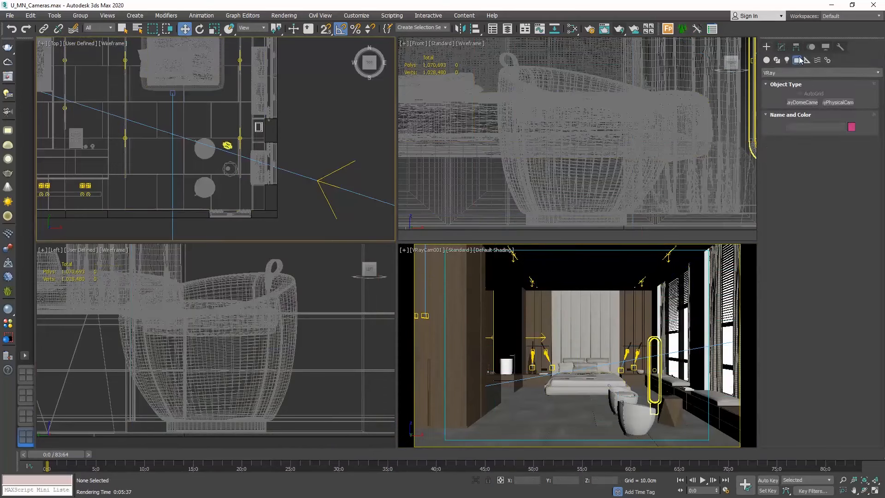
{"action": "left_click", "coordinate": [844, 103]}
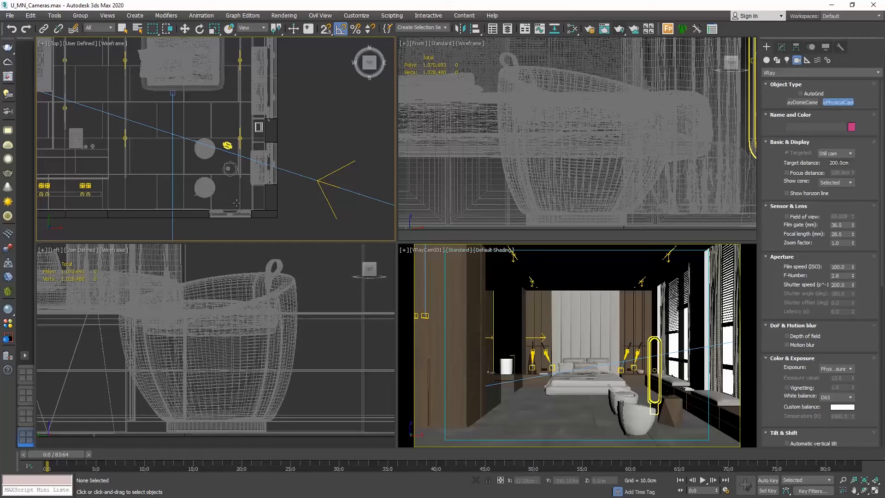
{"action": "left_click_drag", "start_coordinate": [236, 201], "coordinate": [206, 100]}
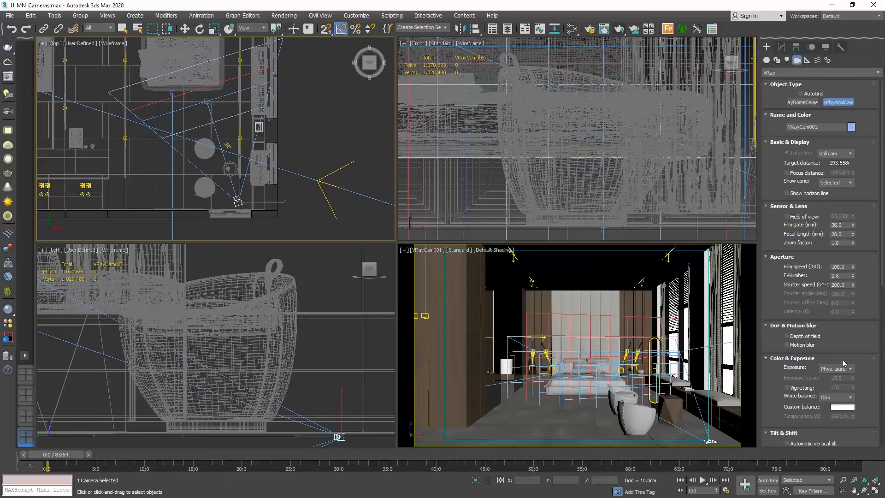
{"action": "scroll", "coordinate": [850, 361], "scroll_direction": "down", "scroll_amount": 6}
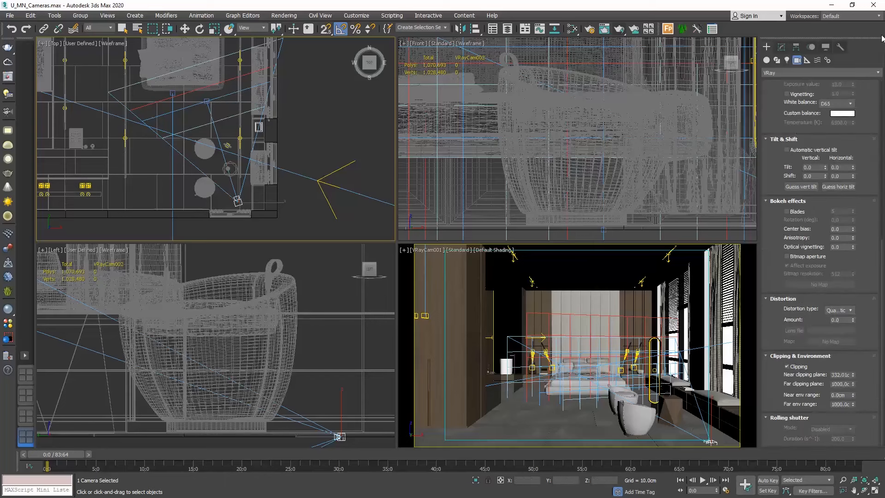
{"action": "left_click", "coordinate": [791, 367]}
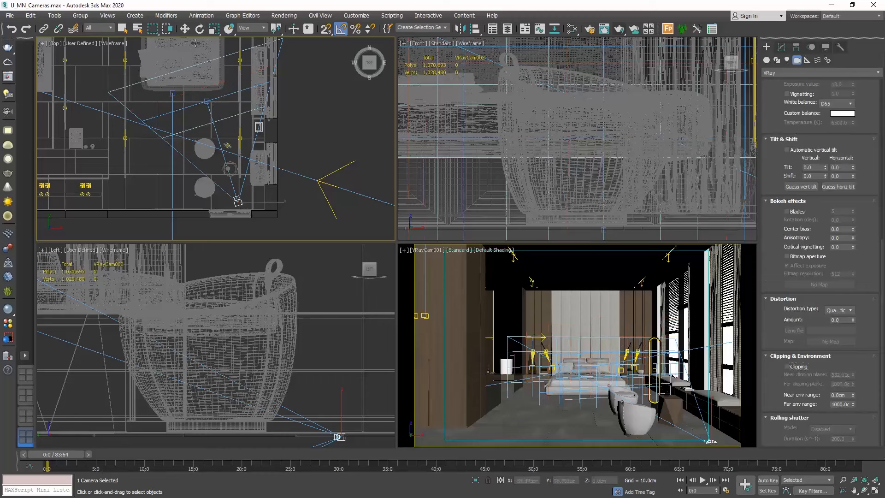
Switch the camera viewport from VRayCam001 to VRayCam002
{"action": "left_click", "coordinate": [185, 29]}
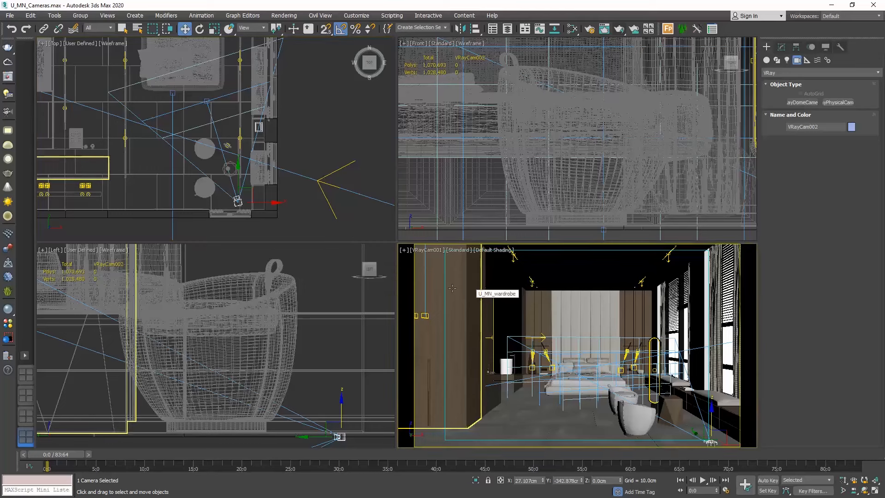
{"action": "left_click", "coordinate": [425, 251]}
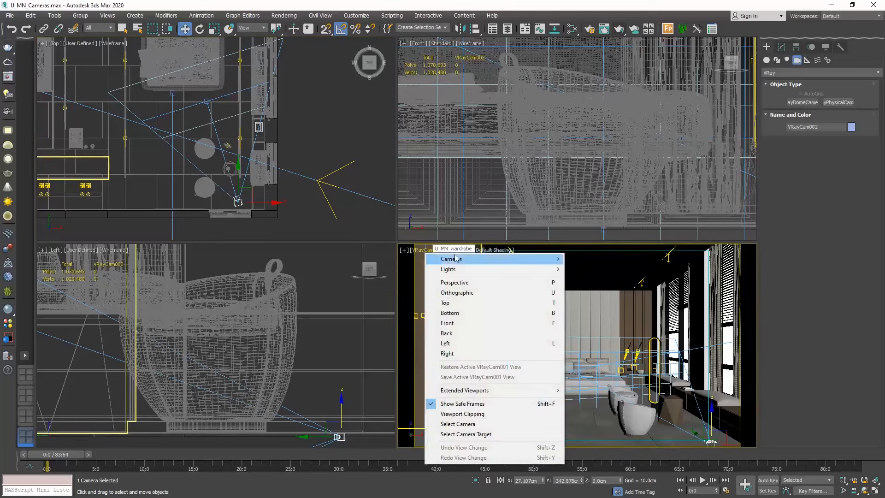
{"action": "left_click", "coordinate": [469, 252]}
{"action": "left_click", "coordinate": [434, 249]}
{"action": "mouse_move", "coordinate": [461, 259]}
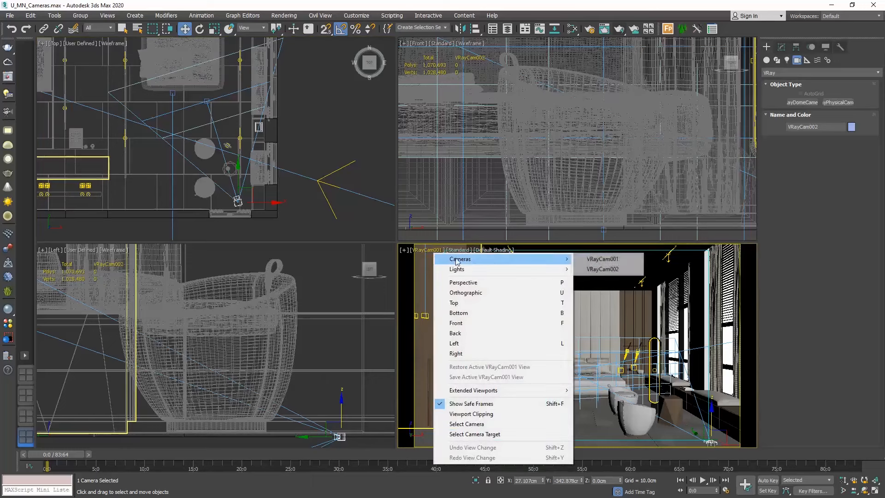
{"action": "left_click", "coordinate": [603, 270]}
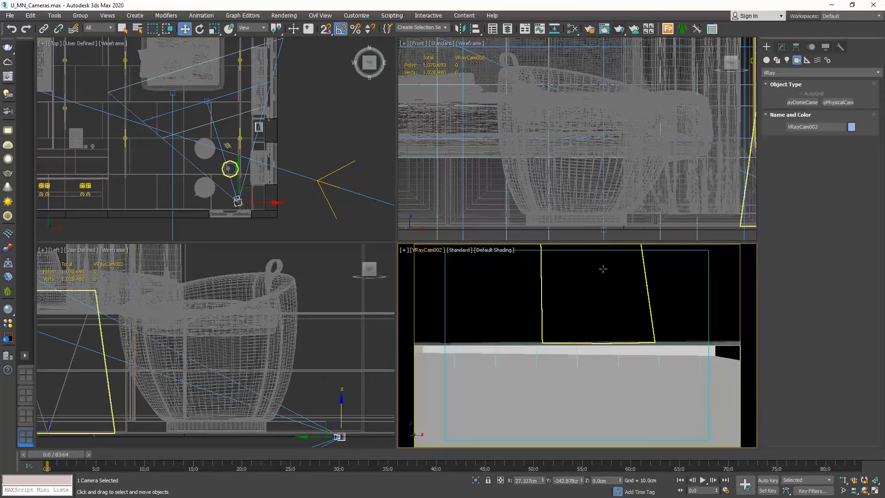
Raise the second camera together with its target to a height of about 62.5 cm
{"action": "left_click", "coordinate": [218, 133]}
{"action": "left_click_drag", "start_coordinate": [576, 322], "coordinate": [578, 237]}
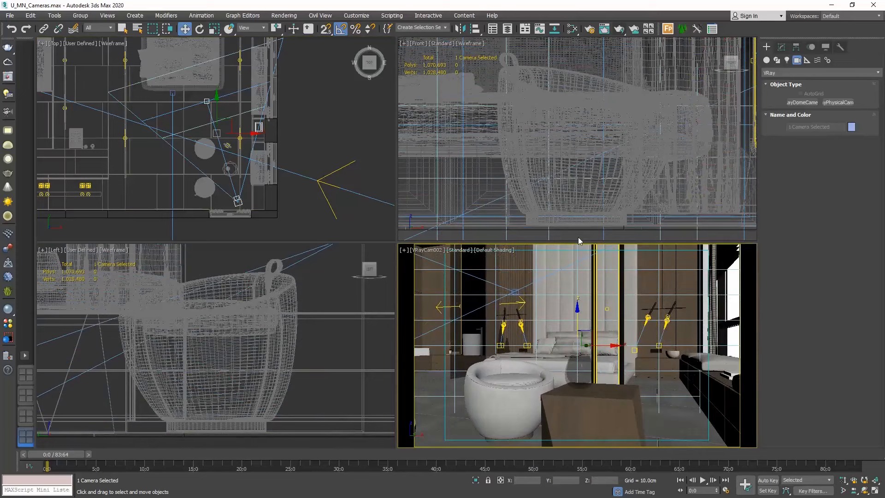
{"action": "left_click", "coordinate": [336, 146]}
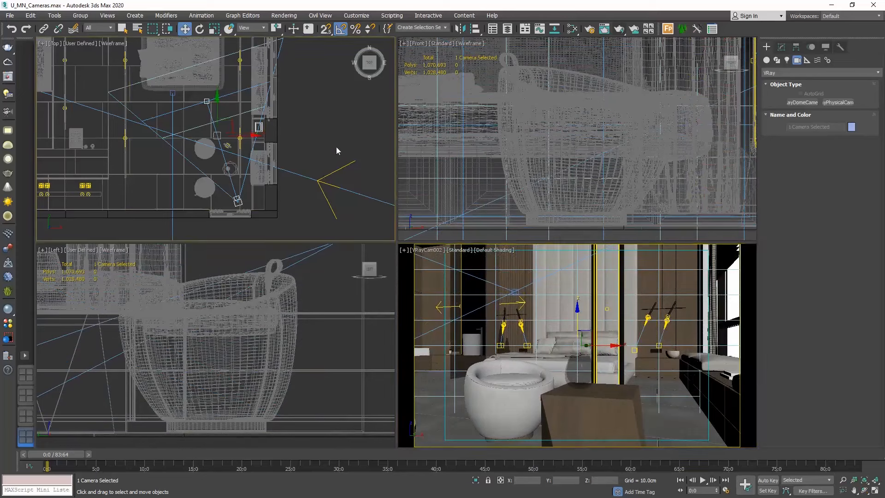
Enable depth of field on VRayCam002
{"action": "left_click", "coordinate": [236, 201]}
{"action": "left_click", "coordinate": [782, 47]}
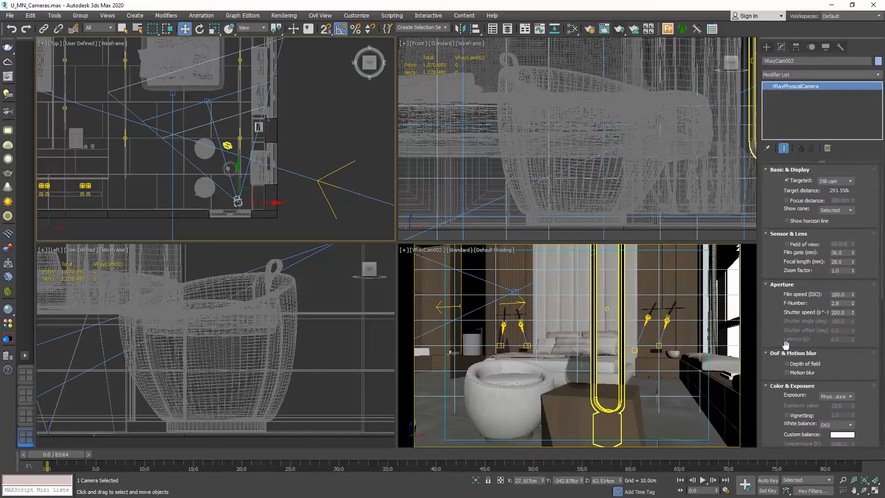
{"action": "left_click", "coordinate": [788, 363]}
Move the floor lamp toward the window side so it stops blocking the bed in the camera view, and reselect VRayCam002
{"action": "left_click", "coordinate": [241, 152]}
{"action": "left_click_drag", "start_coordinate": [255, 145], "coordinate": [266, 144]}
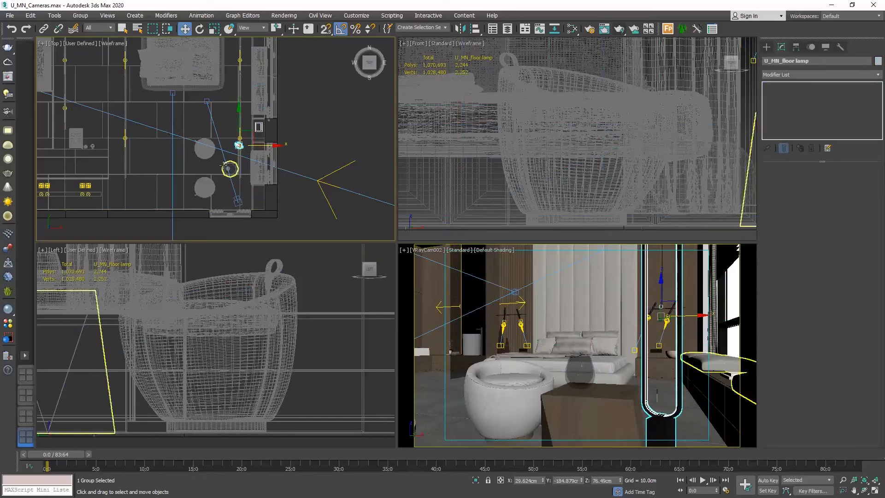
{"action": "left_click", "coordinate": [233, 202]}
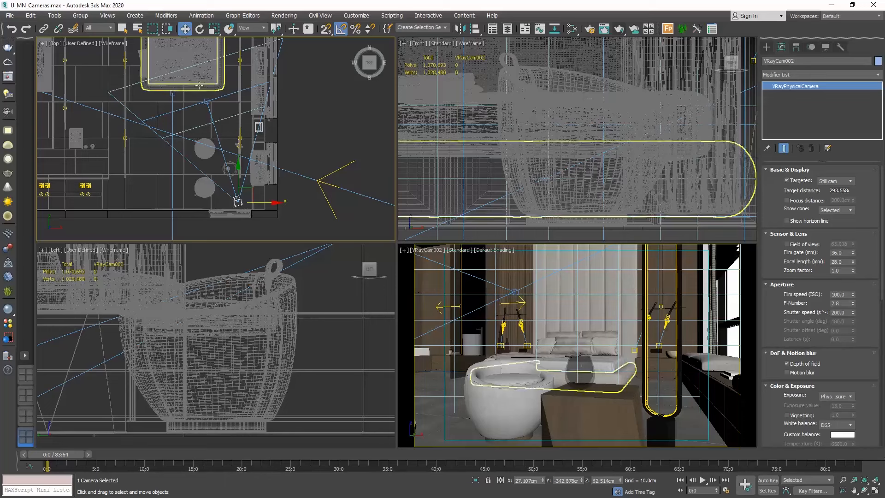
Move the VRayCam002 target onto the bed to focus there, and reselect the camera
{"action": "left_click", "coordinate": [207, 101]}
{"action": "left_click_drag", "start_coordinate": [220, 87], "coordinate": [201, 37]}
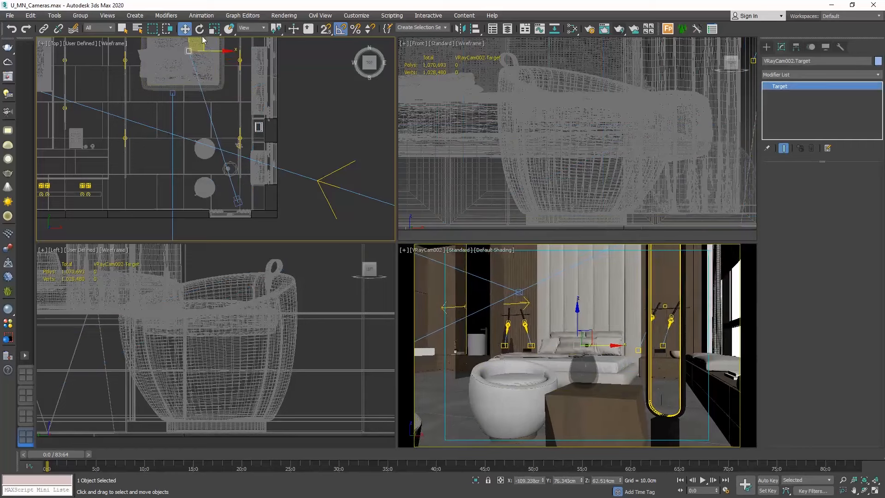
{"action": "left_click", "coordinate": [234, 201]}
{"action": "scroll", "coordinate": [231, 189], "scroll_direction": "down", "scroll_amount": 3}
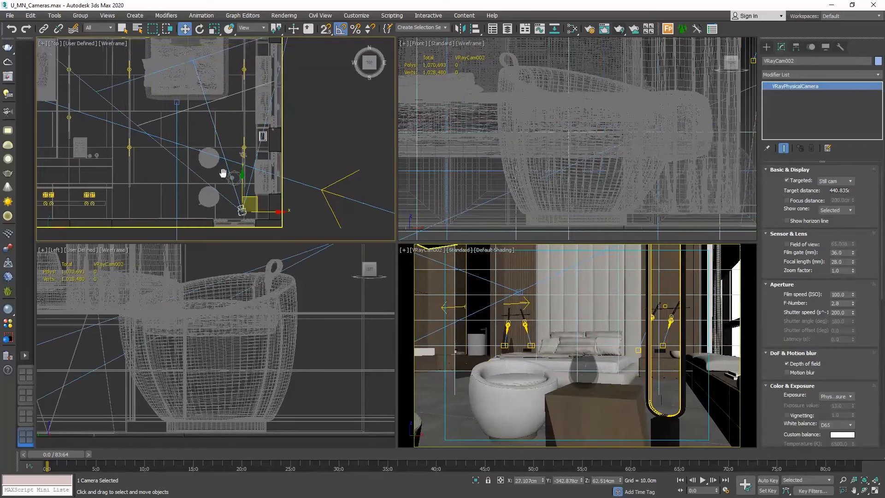
{"action": "middle_click_drag", "start_coordinate": [285, 141], "coordinate": [276, 168]}
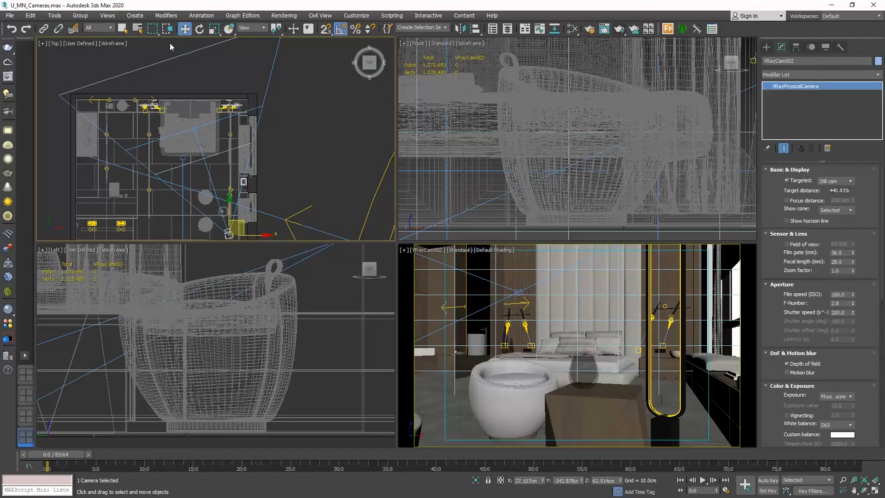
Try F-Number values 4, 8 and 11 on VRayCam002 to compare the depth-of-field range, and set it back to 2.8
{"action": "double_click", "coordinate": [836, 303]}
{"action": "type", "text": "4"}
{"action": "key", "text": "Return"}
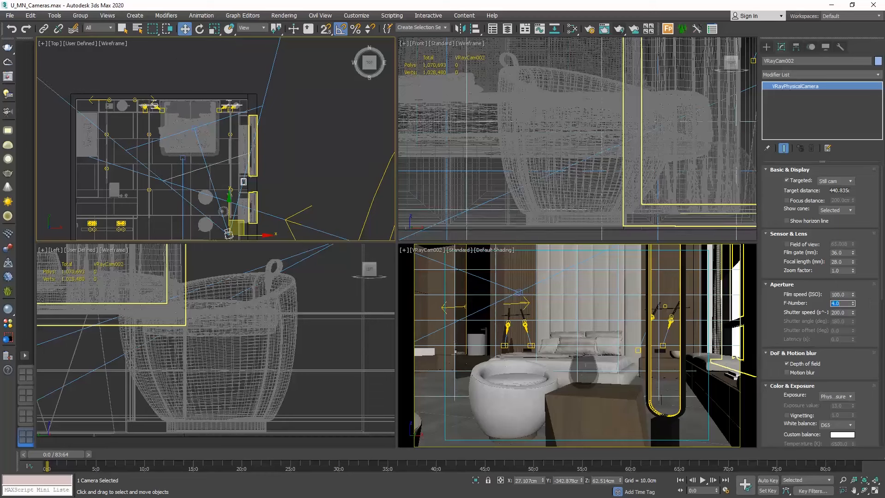
{"action": "type", "text": "8"}
{"action": "key", "text": "Return"}
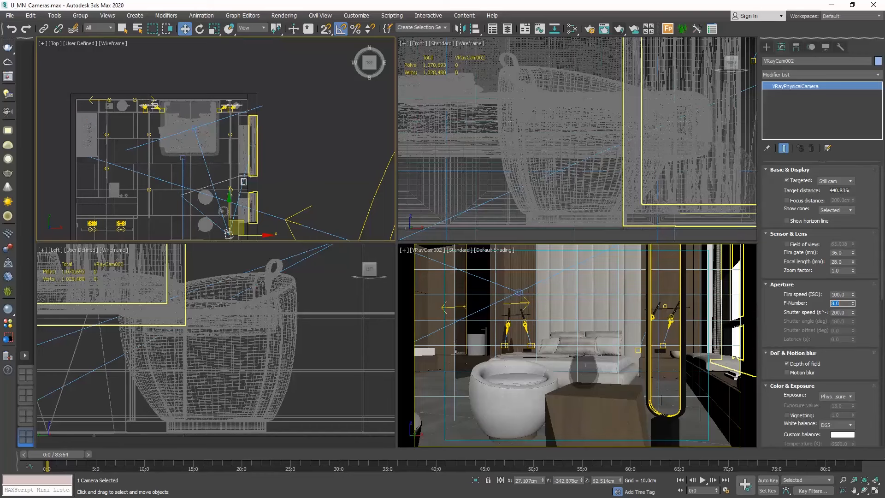
{"action": "type", "text": "11"}
{"action": "key", "text": "Return"}
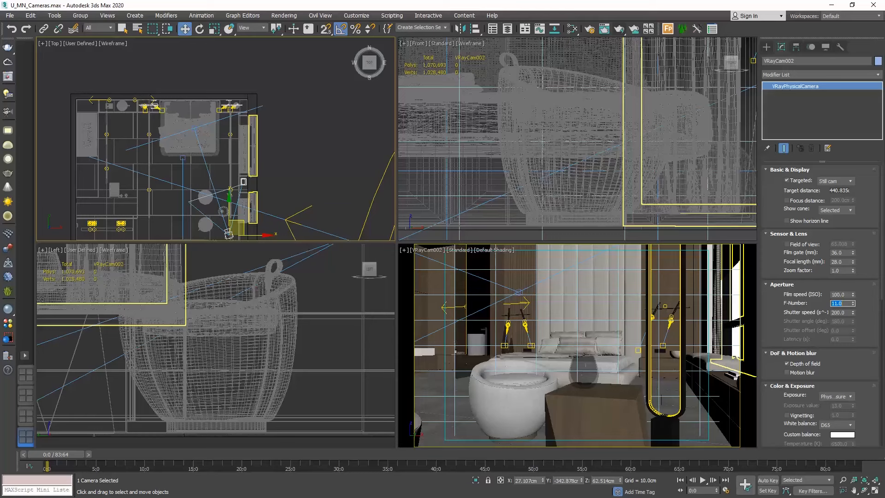
{"action": "type", "text": "2.8"}
{"action": "key", "text": "Return"}
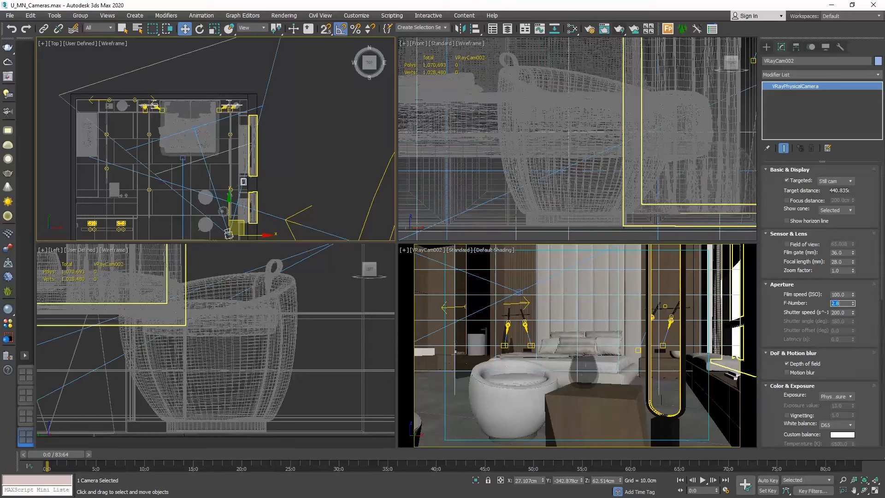
Start a test render of the VRayCam002 view to check its exposure, and stop it early
{"action": "left_click", "coordinate": [284, 16]}
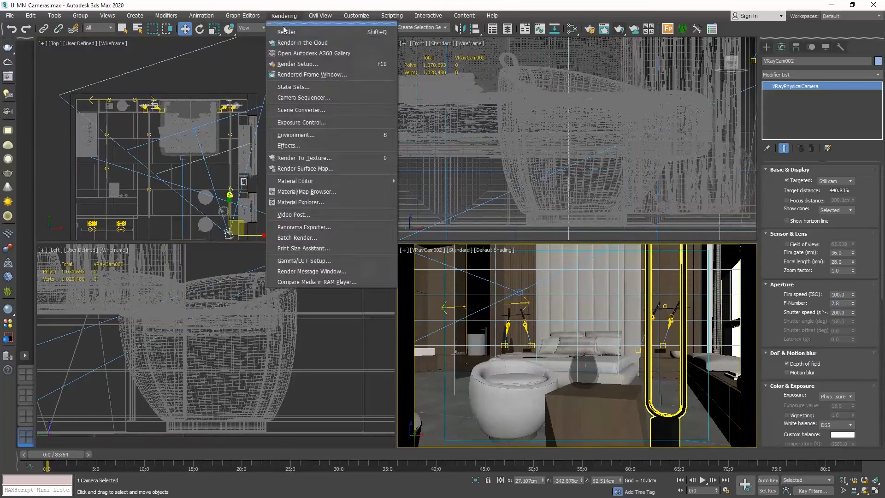
{"action": "left_click", "coordinate": [285, 31]}
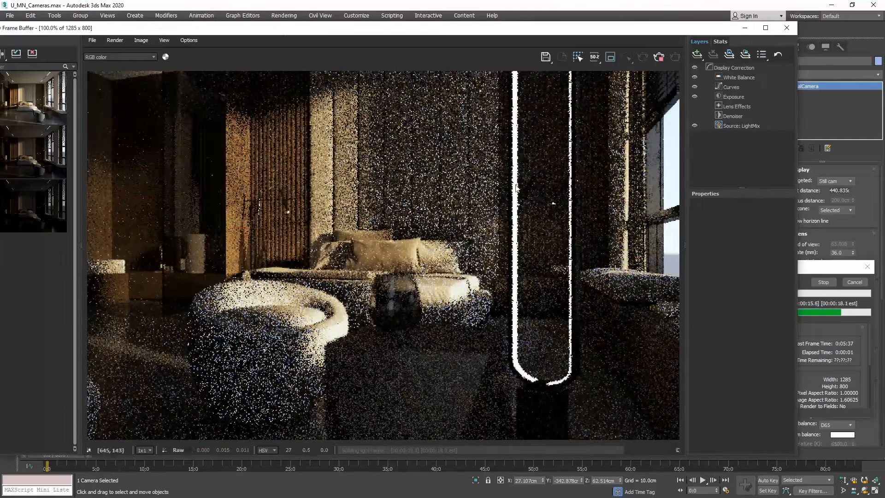
{"action": "left_click", "coordinate": [829, 283]}
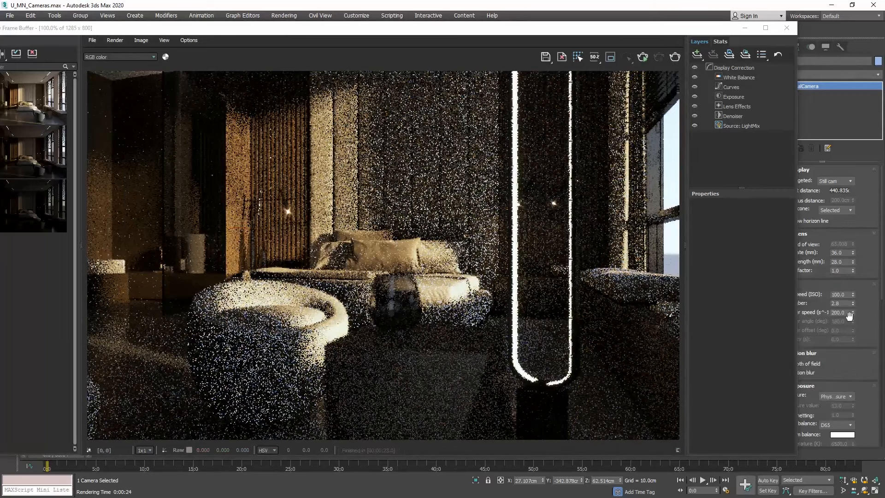
Set the shutter speed to 60, render the view with the bed in focus, and close the frame buffer and V-Ray messages
{"action": "double_click", "coordinate": [838, 312]}
{"action": "type", "text": "60"}
{"action": "left_click", "coordinate": [675, 57]}
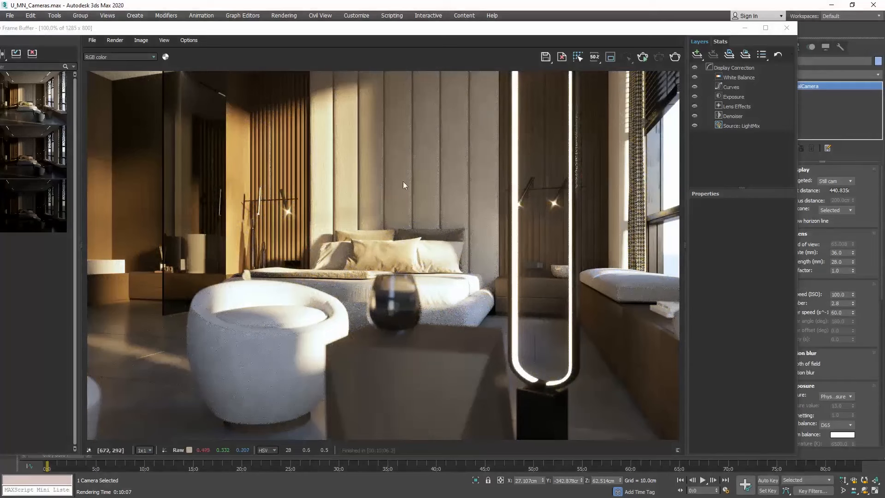
{"action": "left_click", "coordinate": [787, 29]}
{"action": "left_click", "coordinate": [255, 129]}
Move the VRayCam002 target close to the camera, onto the glass on the side table, and reselect the camera
{"action": "left_click", "coordinate": [192, 126]}
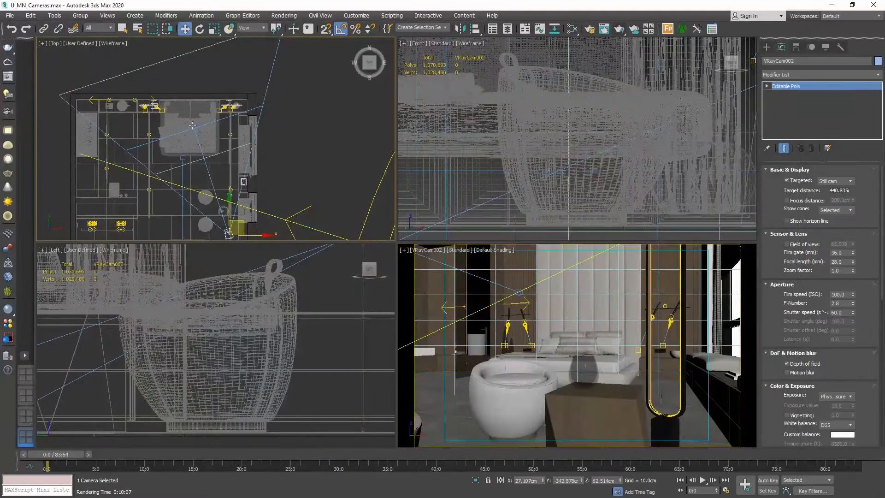
{"action": "left_click", "coordinate": [193, 127]}
{"action": "left_click_drag", "start_coordinate": [206, 113], "coordinate": [230, 194]}
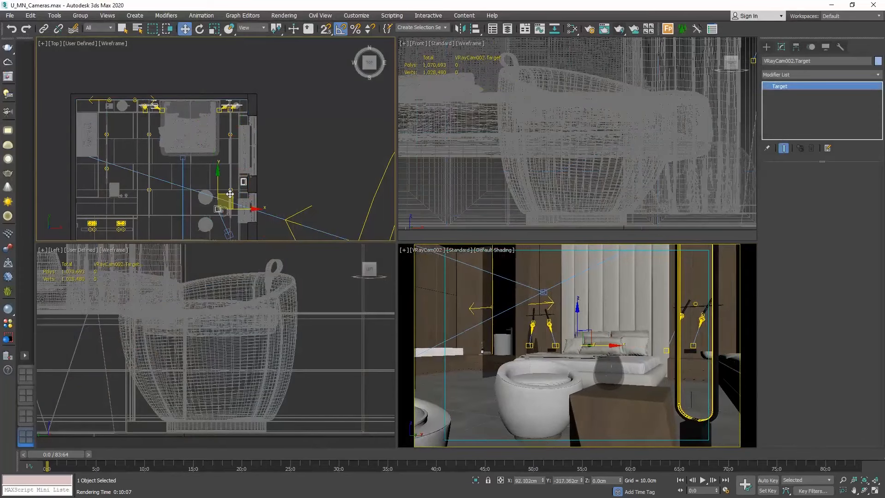
{"action": "left_click", "coordinate": [228, 233]}
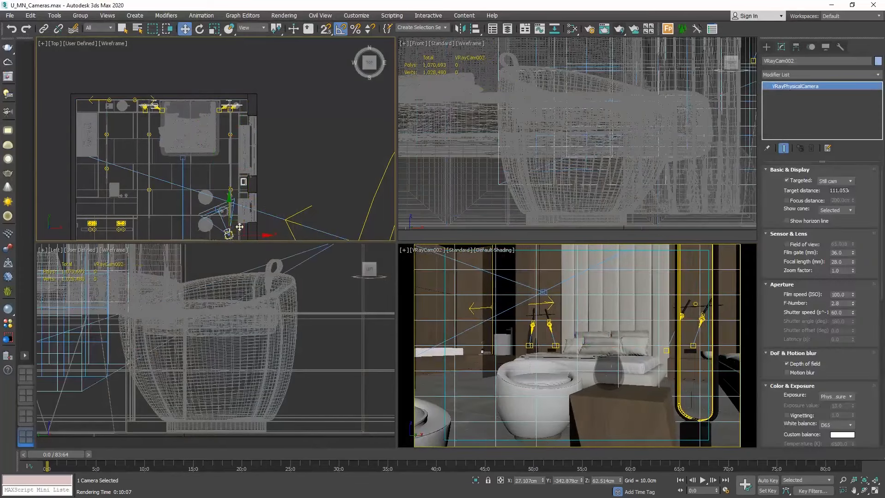
{"action": "scroll", "coordinate": [238, 178], "scroll_direction": "up", "scroll_amount": 8}
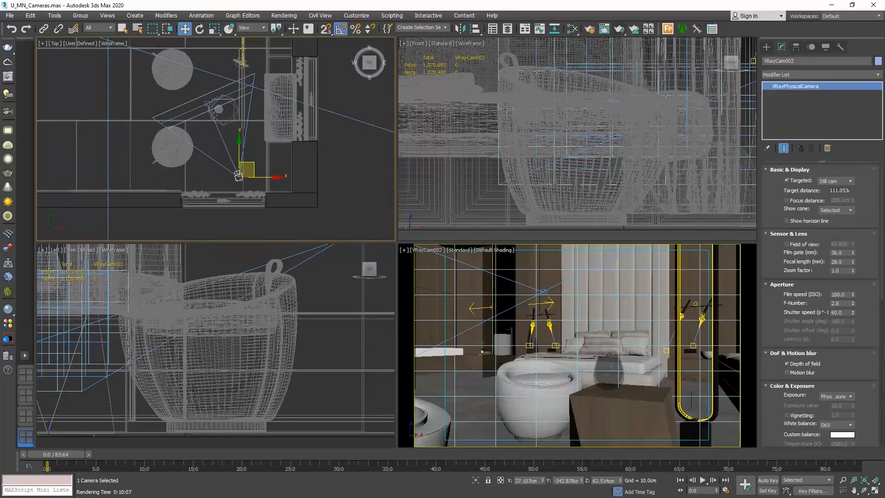
{"action": "left_click", "coordinate": [207, 104]}
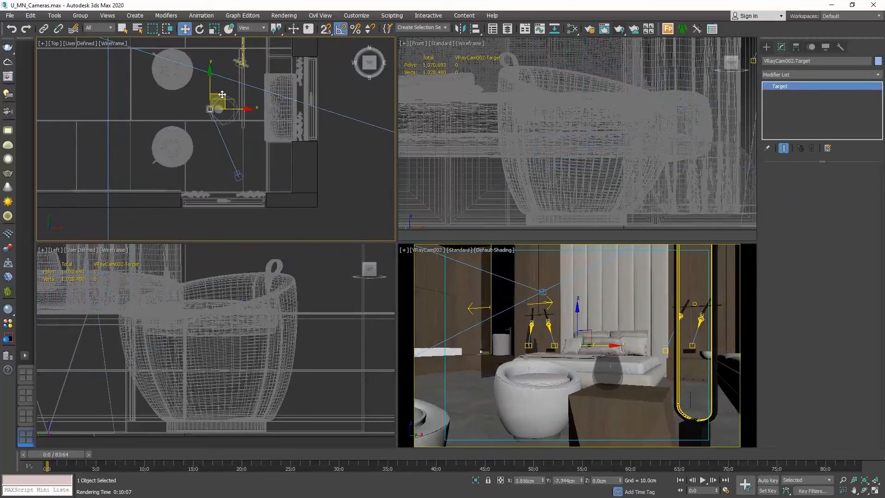
{"action": "left_click", "coordinate": [237, 175]}
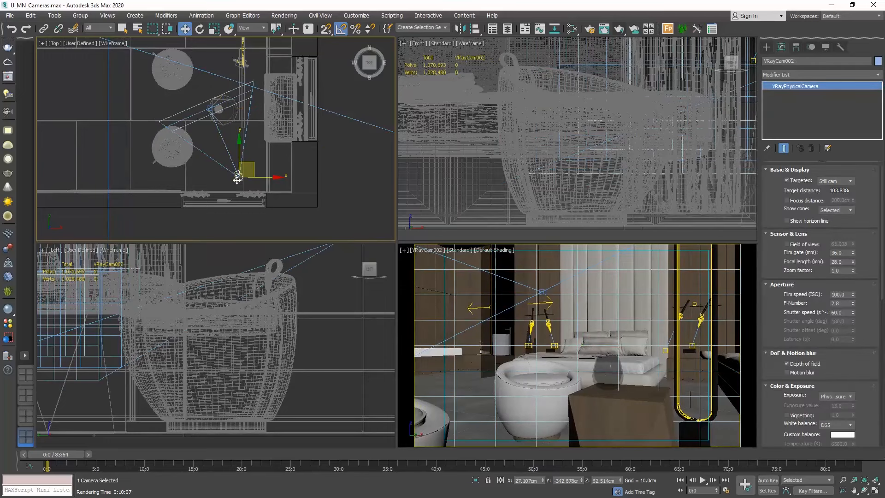
Render the VRayCam002 view with the focus on the foreground glass
{"action": "right_click", "coordinate": [537, 295]}
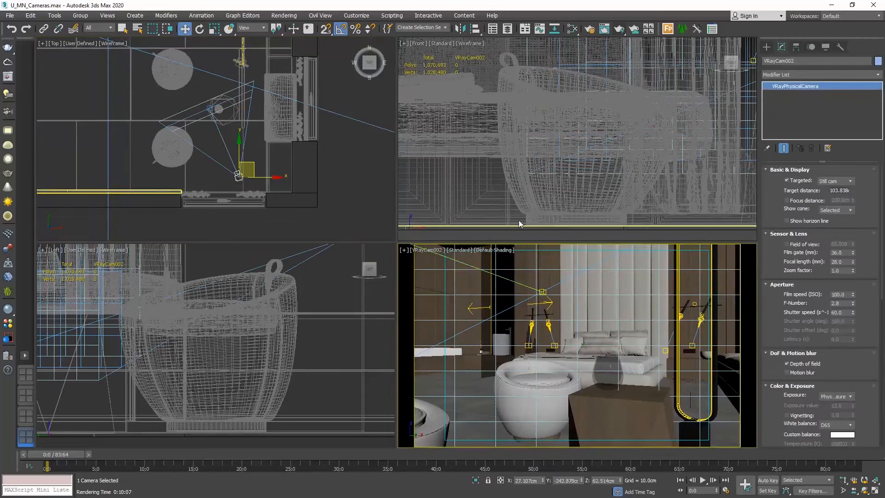
{"action": "left_click", "coordinate": [298, 16]}
{"action": "left_click", "coordinate": [290, 29]}
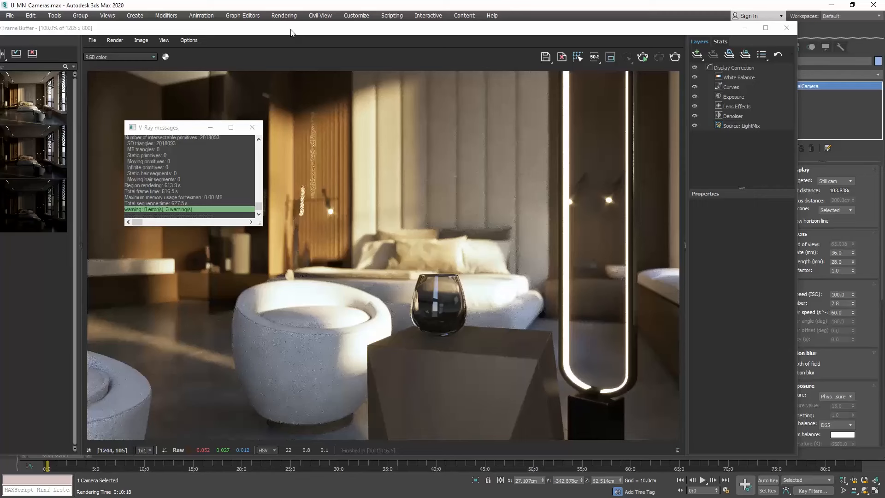
Close the frame buffer and V-Ray messages, and switch the VRayCam002 exposure mode to Exposure value (EV)
{"action": "left_click", "coordinate": [295, 31]}
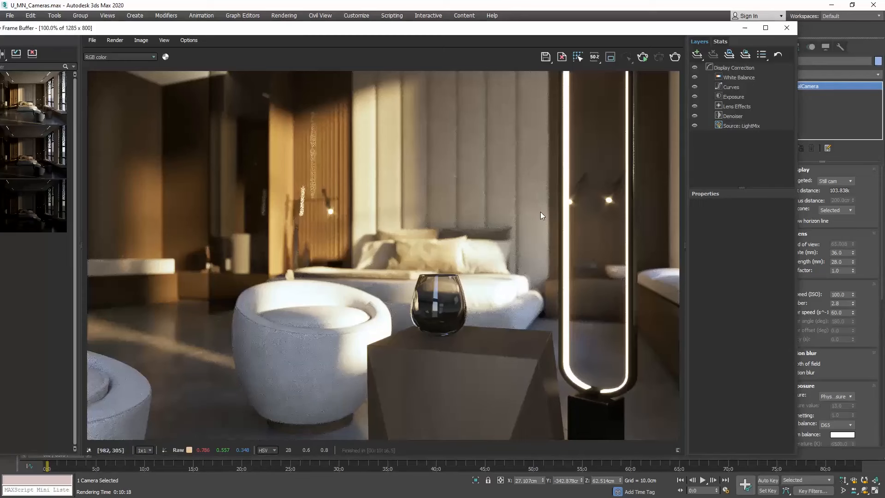
{"action": "left_click", "coordinate": [786, 28]}
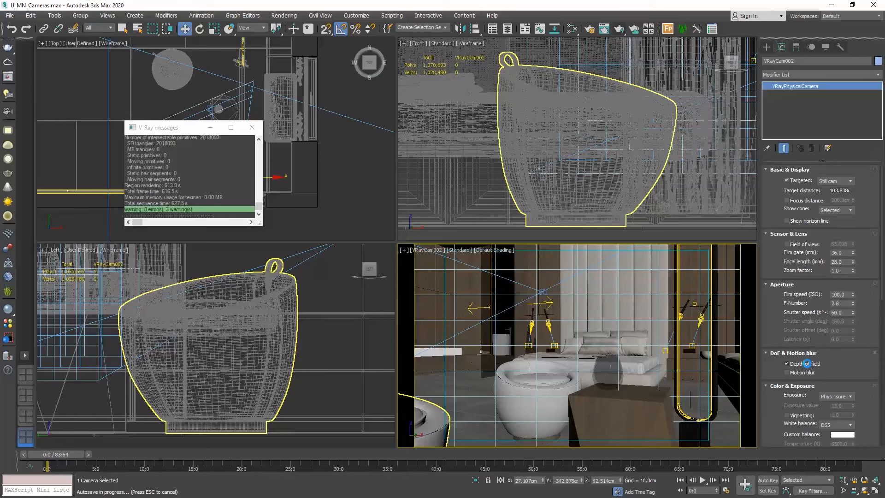
{"action": "left_click", "coordinate": [252, 127]}
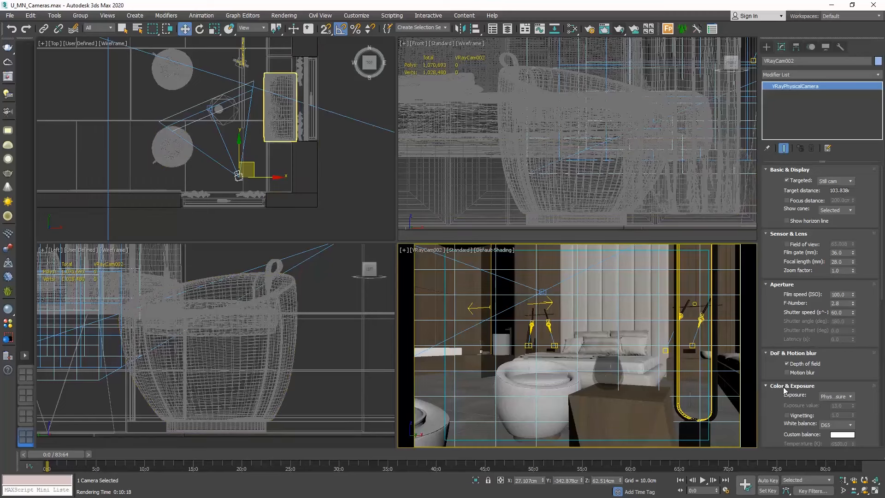
{"action": "left_click", "coordinate": [850, 396]}
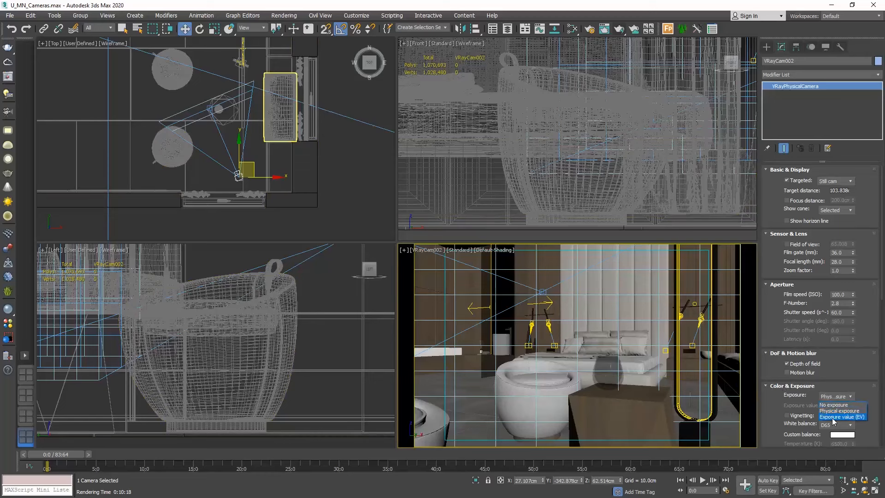
{"action": "left_click", "coordinate": [847, 416]}
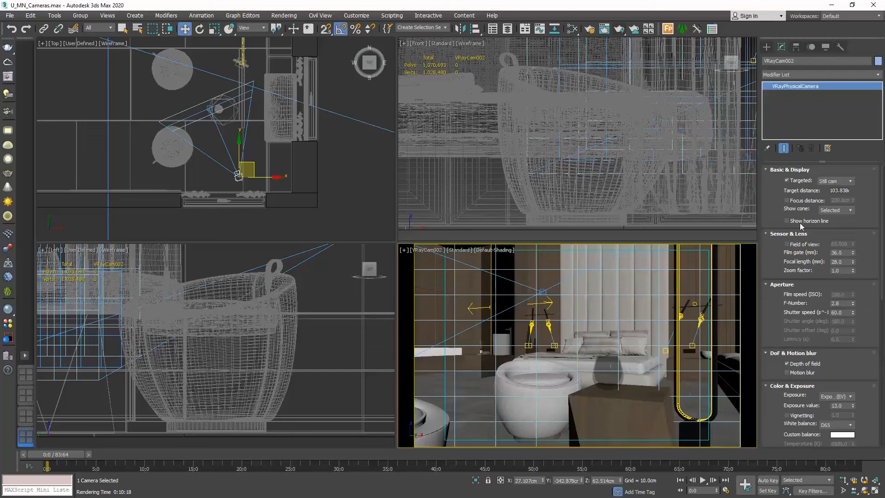
Test render the VRayCam002 view with the exposure value at 13, and cancel the render early
{"action": "left_click", "coordinate": [619, 29]}
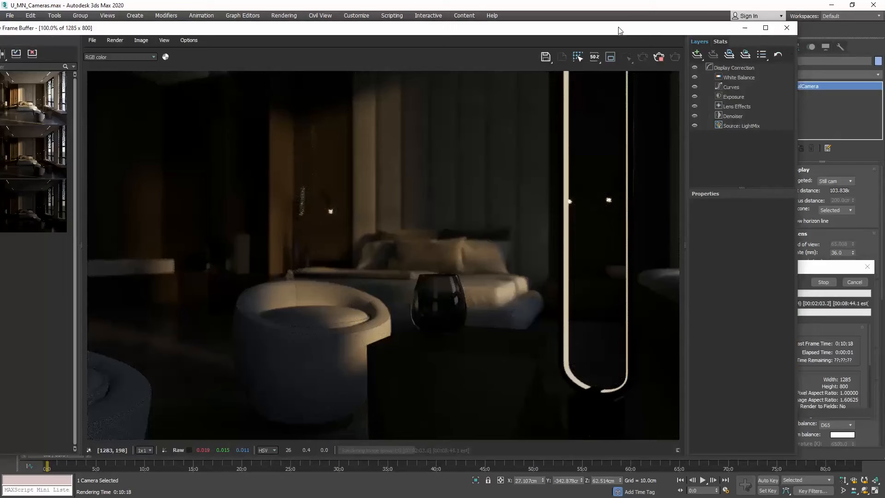
{"action": "left_click_drag", "start_coordinate": [820, 268], "coordinate": [732, 271]}
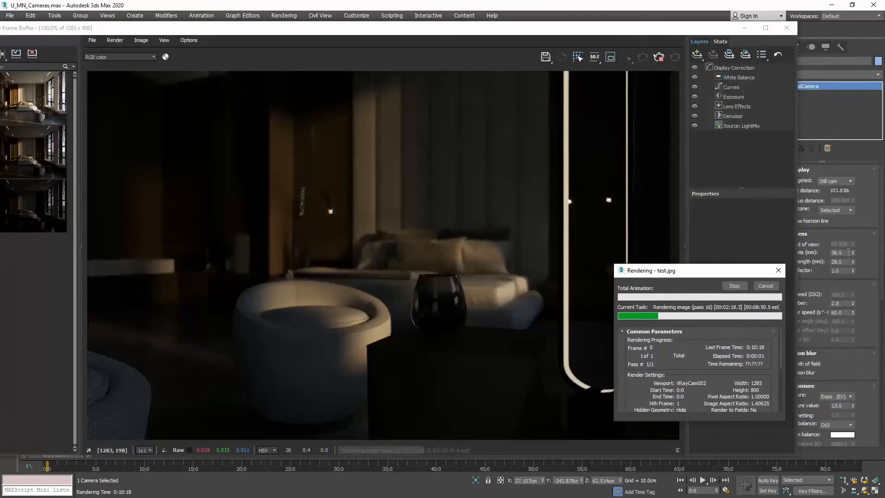
{"action": "left_click", "coordinate": [764, 285]}
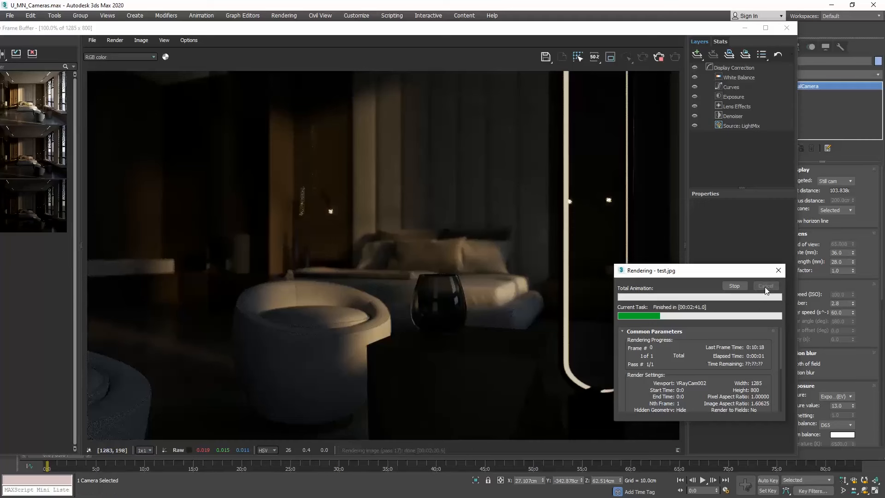
Set the camera's shutter speed to 15 and run a short test render to check its effect in EV mode
{"action": "left_click_drag", "start_coordinate": [843, 312], "coordinate": [823, 311]}
{"action": "type", "text": "15"}
{"action": "key", "text": "Return"}
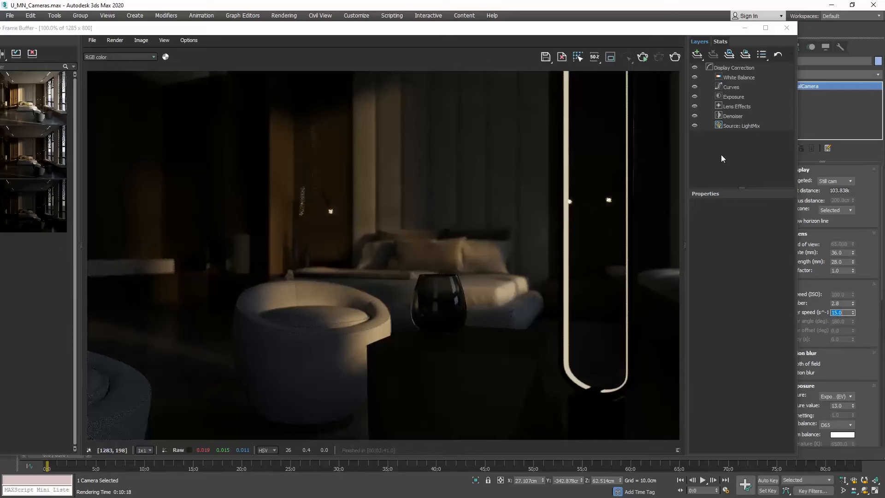
{"action": "left_click", "coordinate": [674, 57]}
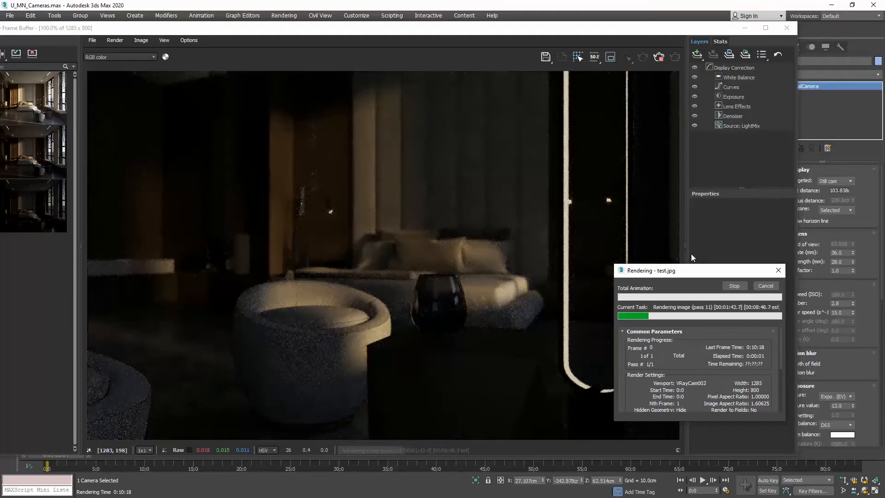
{"action": "left_click", "coordinate": [764, 286]}
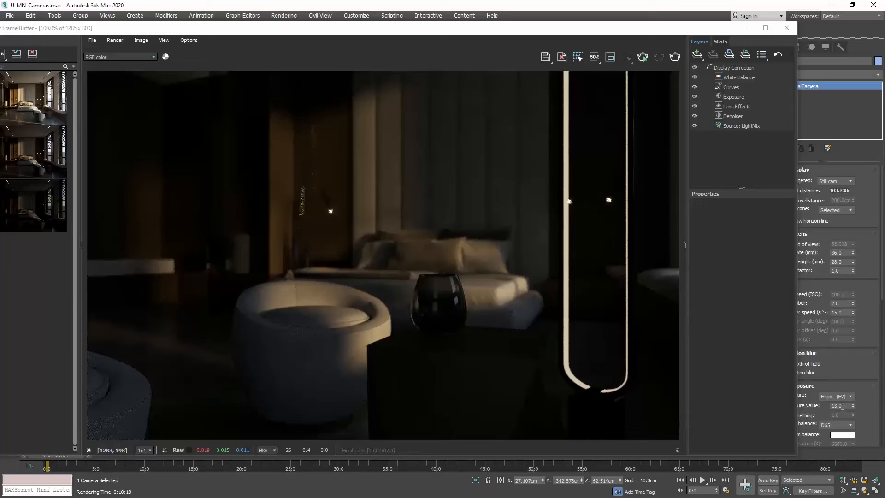
Set the camera's exposure value to 11 and run a short test render of the view
{"action": "double_click", "coordinate": [844, 406]}
{"action": "type", "text": "11"}
{"action": "key", "text": "Return"}
{"action": "left_click", "coordinate": [674, 56]}
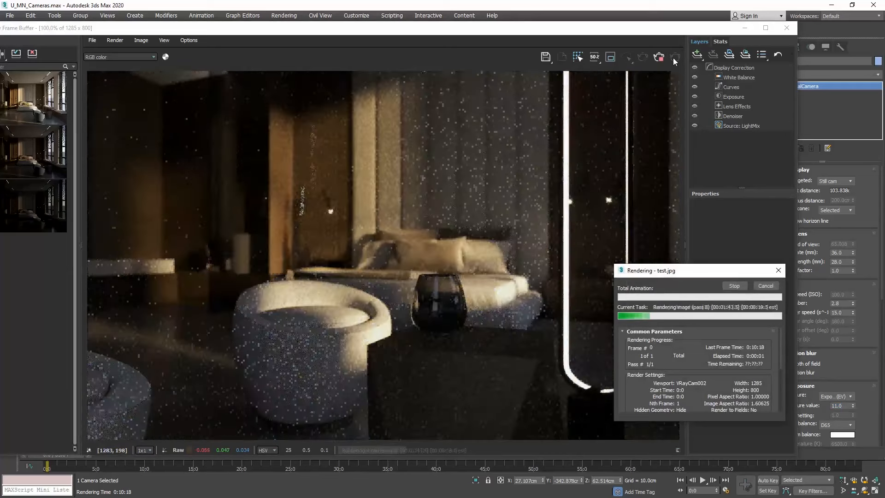
{"action": "left_click", "coordinate": [765, 286]}
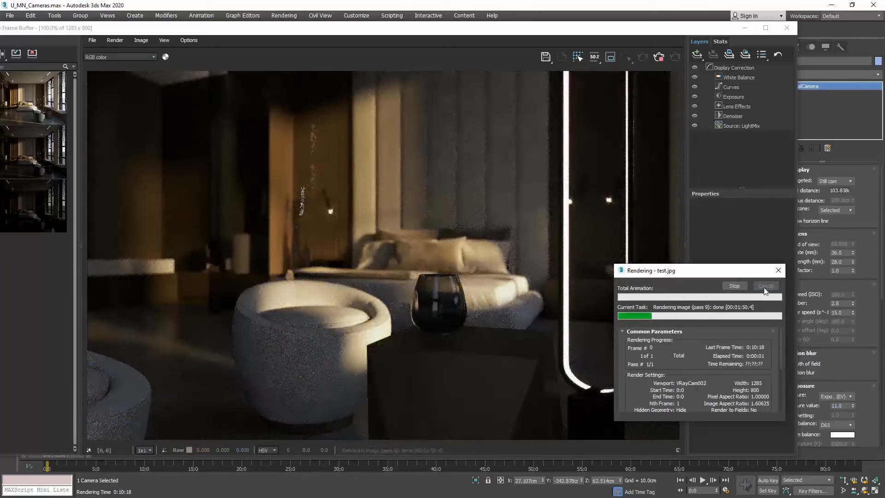
Lower the exposure value to 9 and test render the view again, cancelling it early
{"action": "left_click", "coordinate": [836, 406]}
{"action": "type", "text": "9"}
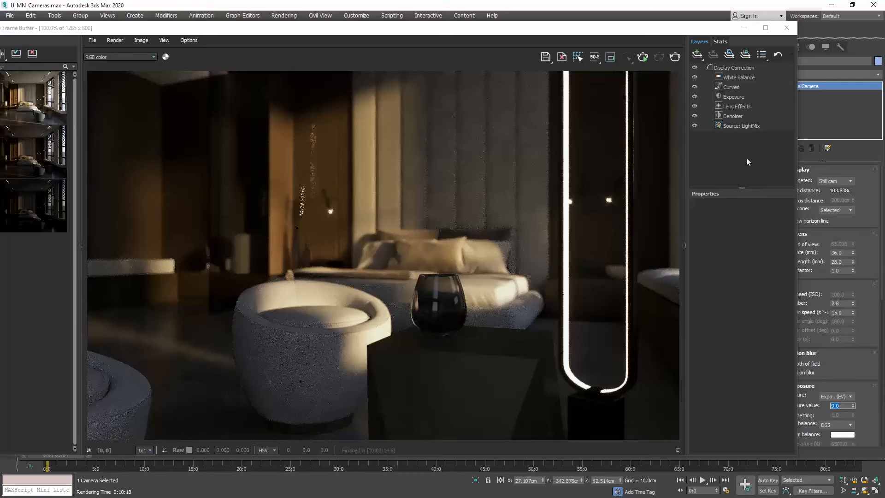
{"action": "left_click", "coordinate": [675, 57]}
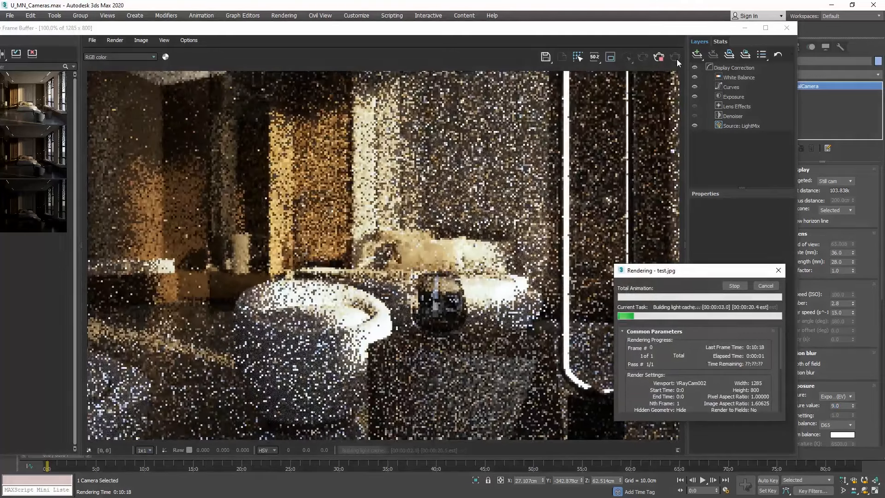
{"action": "left_click", "coordinate": [765, 286]}
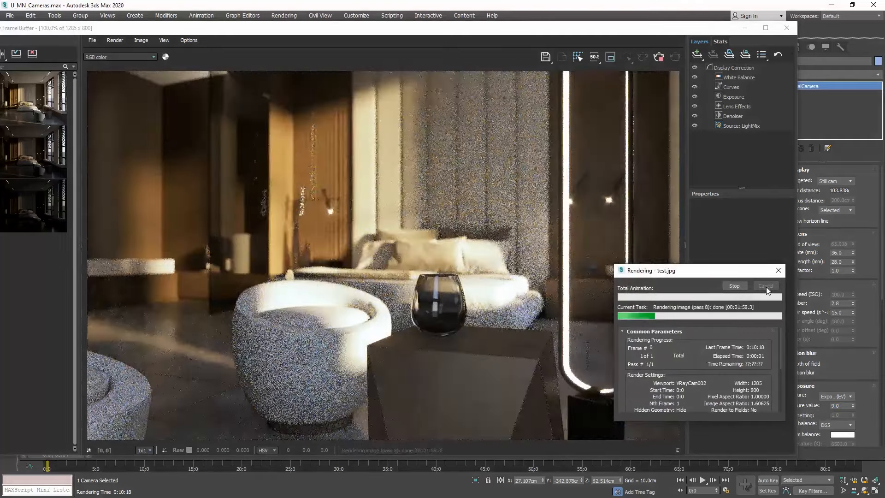
Set the exposure value to 8 and render the view until the noise clears, stopping it before the end
{"action": "double_click", "coordinate": [843, 404]}
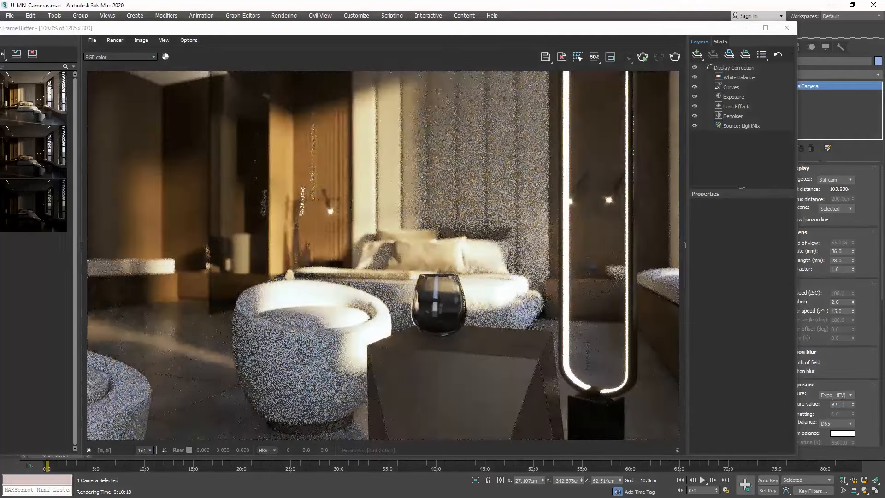
{"action": "type", "text": "3"}
{"action": "key", "text": "Return"}
{"action": "left_click", "coordinate": [676, 57]}
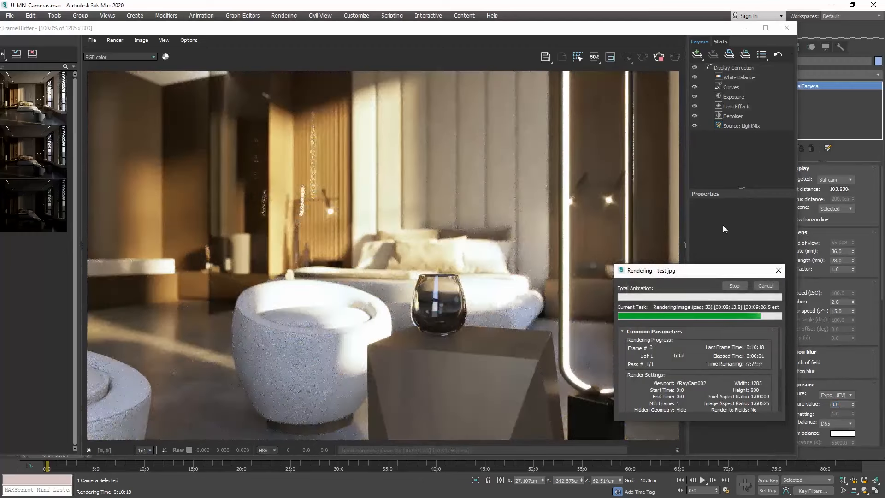
{"action": "left_click", "coordinate": [734, 286]}
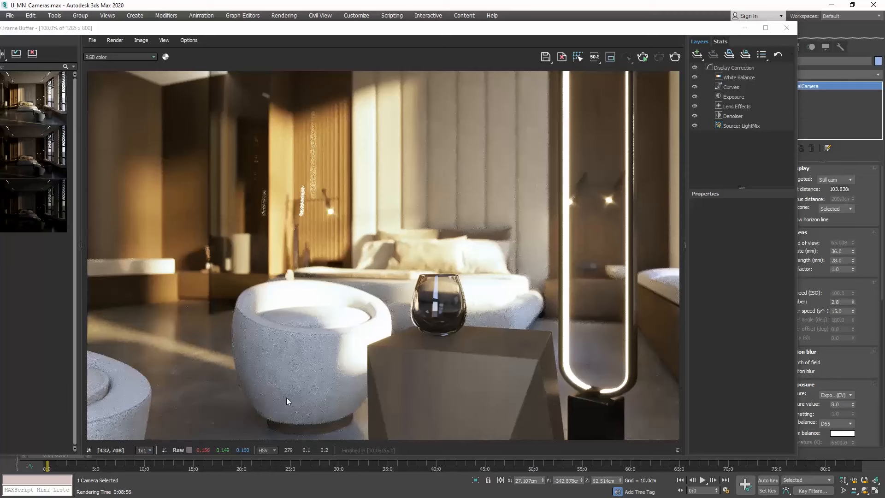
Set the progressive image sampler's render time to 0 minutes in the V-Ray render setup, and start a full render of VRayCam002
{"action": "left_click", "coordinate": [786, 29]}
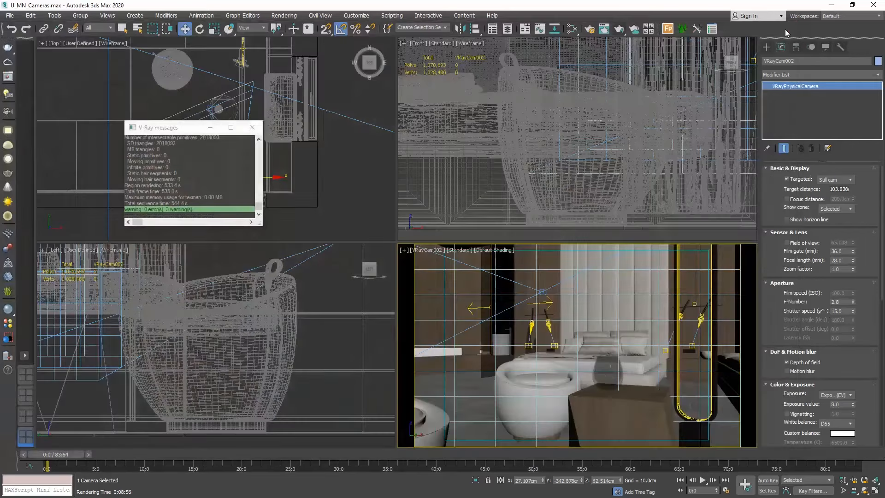
{"action": "left_click", "coordinate": [279, 16]}
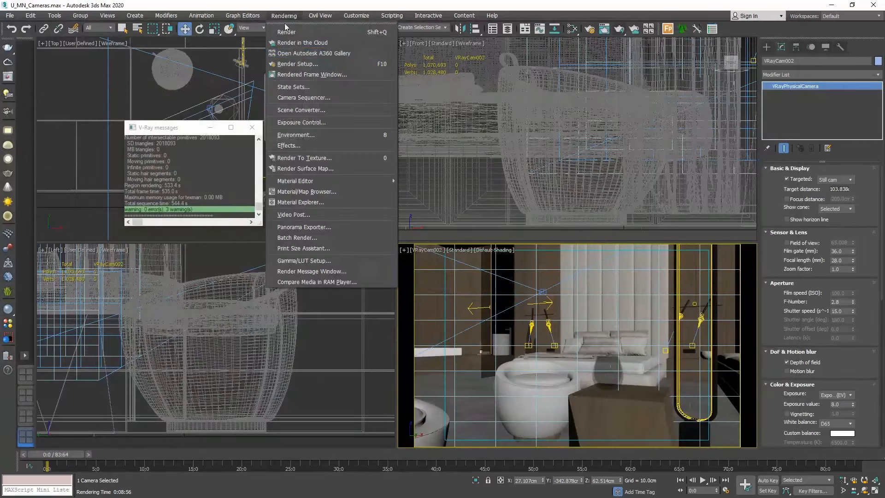
{"action": "left_click", "coordinate": [298, 65]}
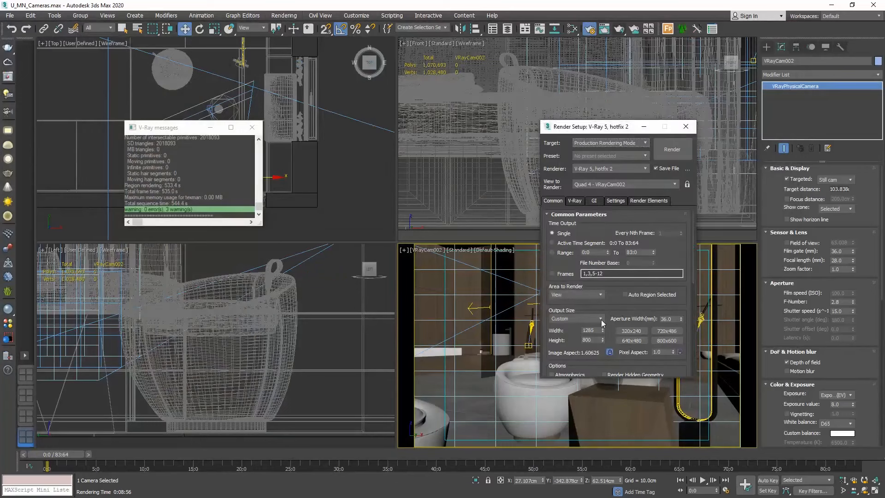
{"action": "left_click", "coordinate": [574, 200]}
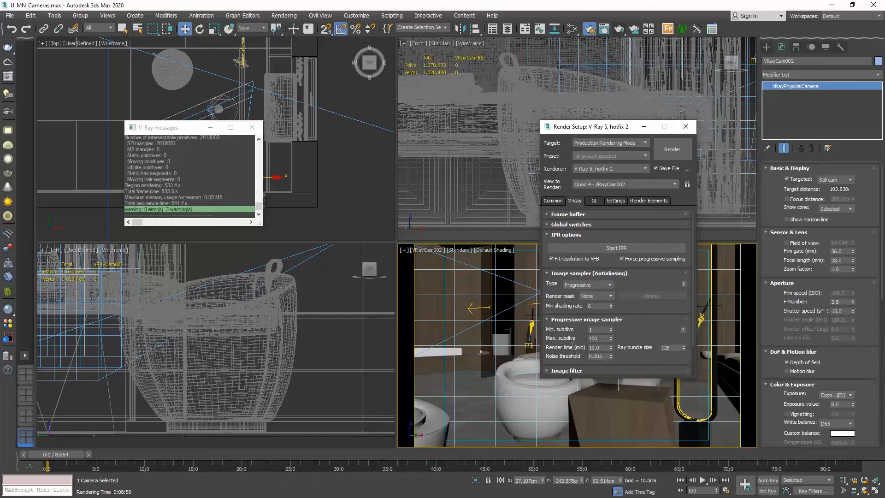
{"action": "double_click", "coordinate": [602, 346]}
{"action": "type", "text": "0"}
{"action": "key", "text": "Return"}
{"action": "left_click", "coordinate": [670, 151]}
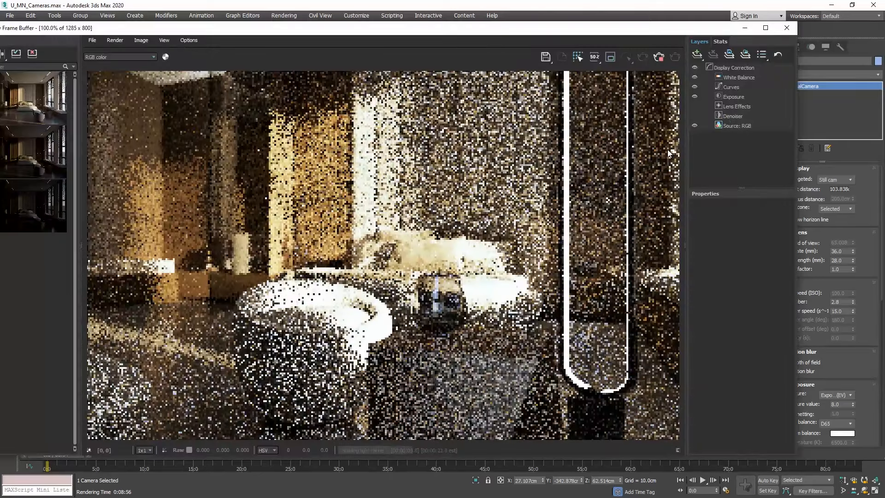